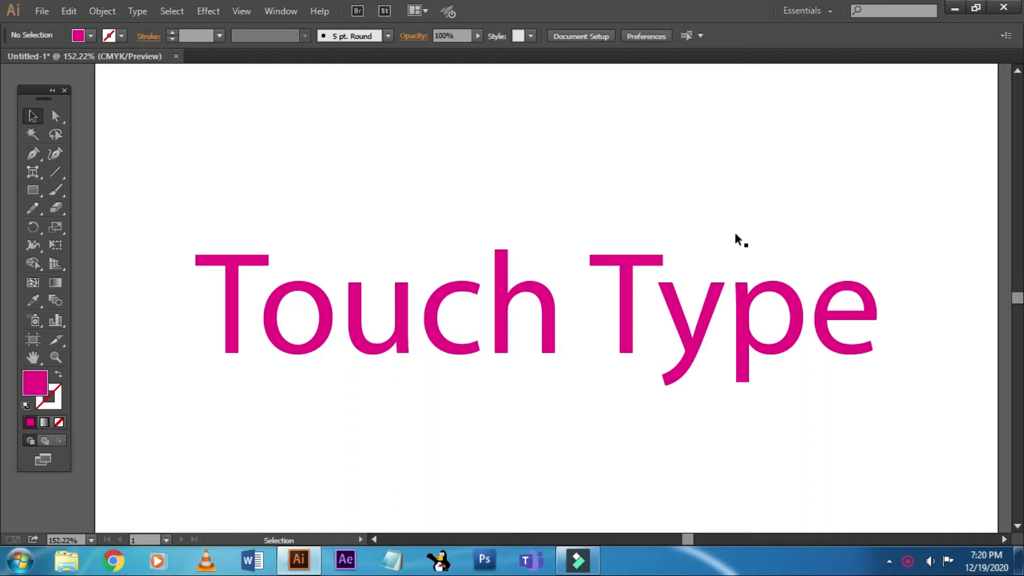
Step: Nudge the artboard view and reveal the Type tool flyout containing Touch Type Tool
drag(677, 213, 686, 200)
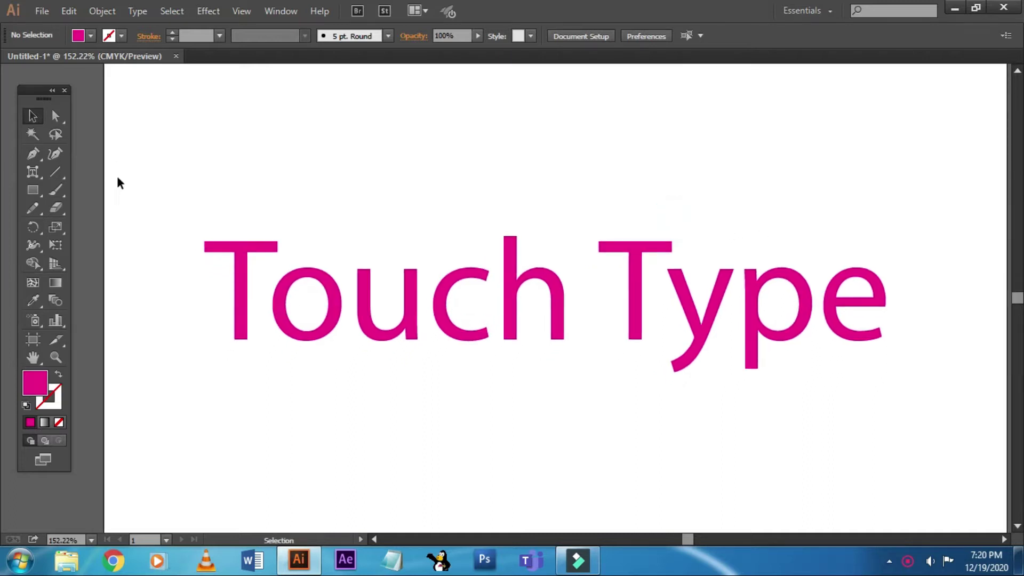
click(33, 177)
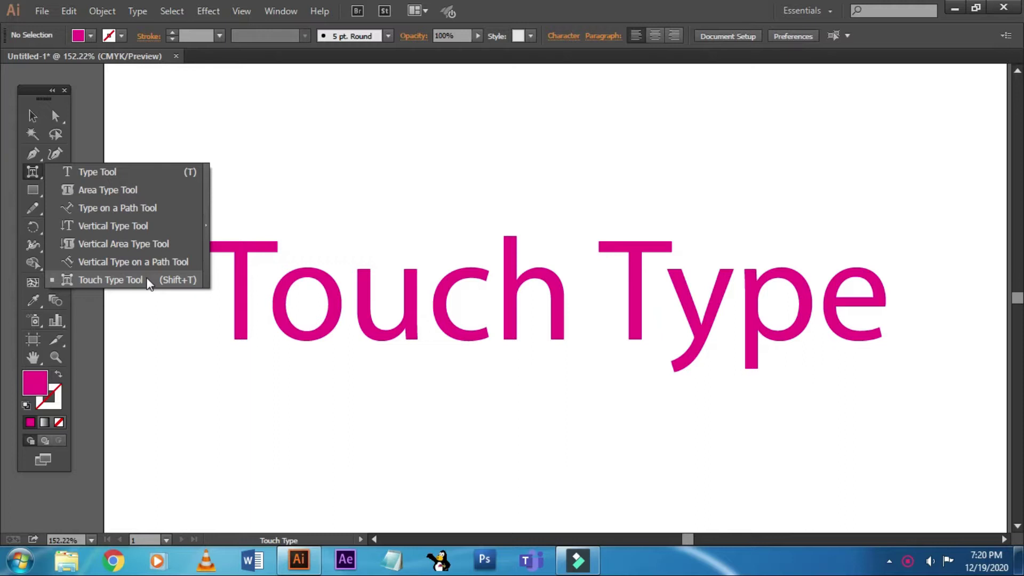
Step: Select the whole Touch Type text and nudge it slightly left
click(27, 115)
drag(314, 227, 314, 204)
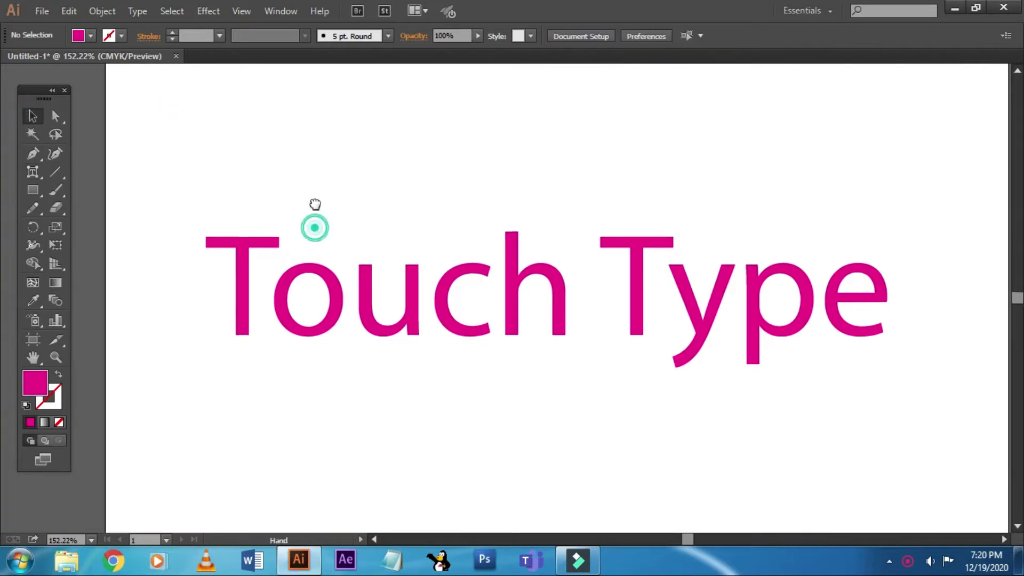
click(521, 263)
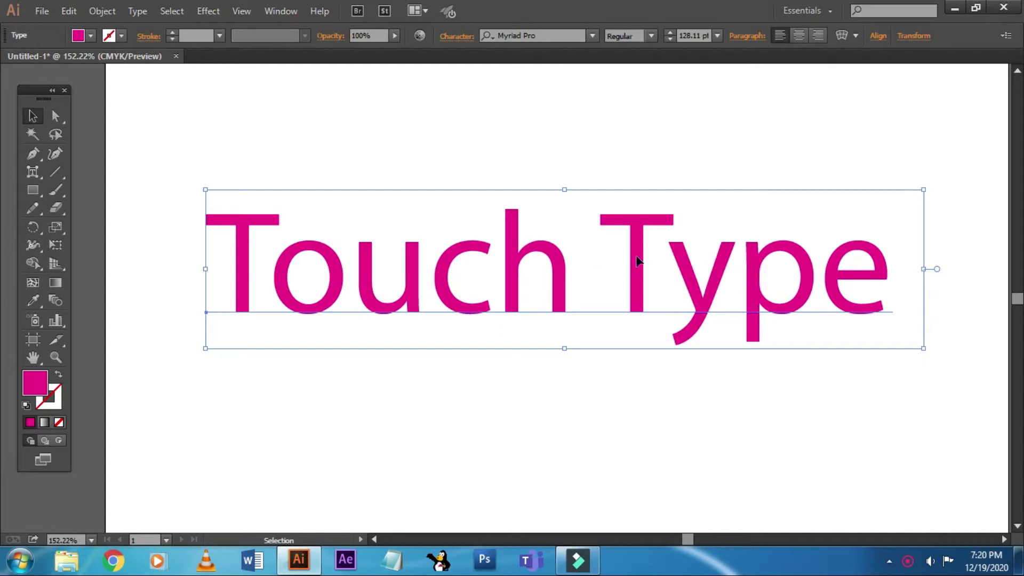
drag(637, 256, 623, 261)
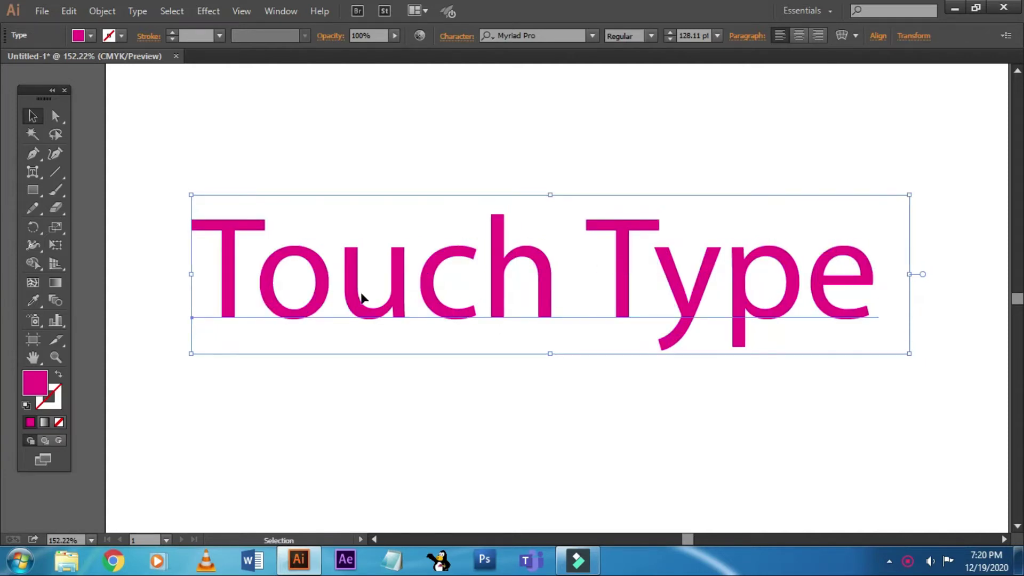
Step: Try picking the o and h with Touch Type Tool, then nudge the text up-left
drag(32, 172, 230, 278)
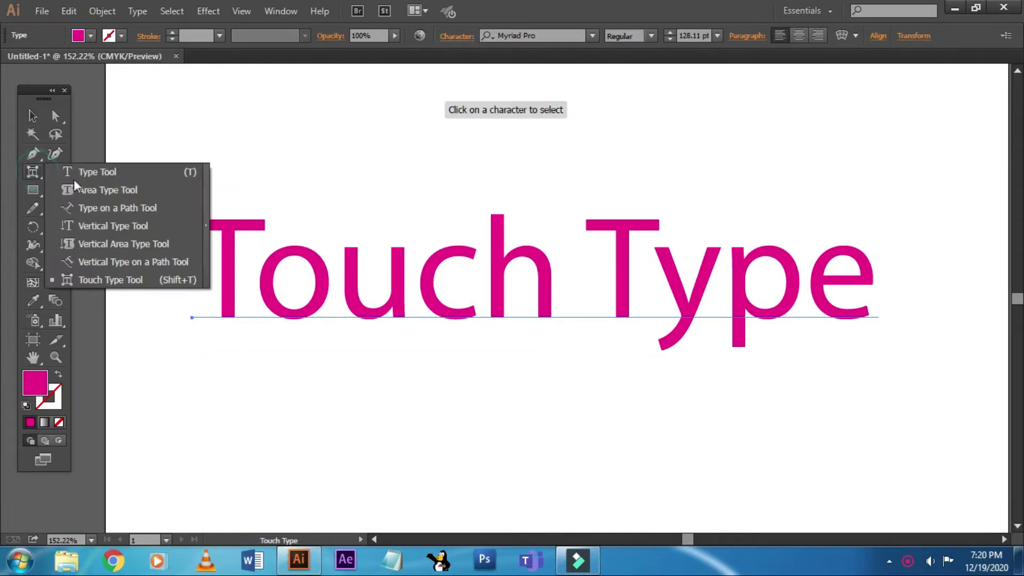
click(257, 267)
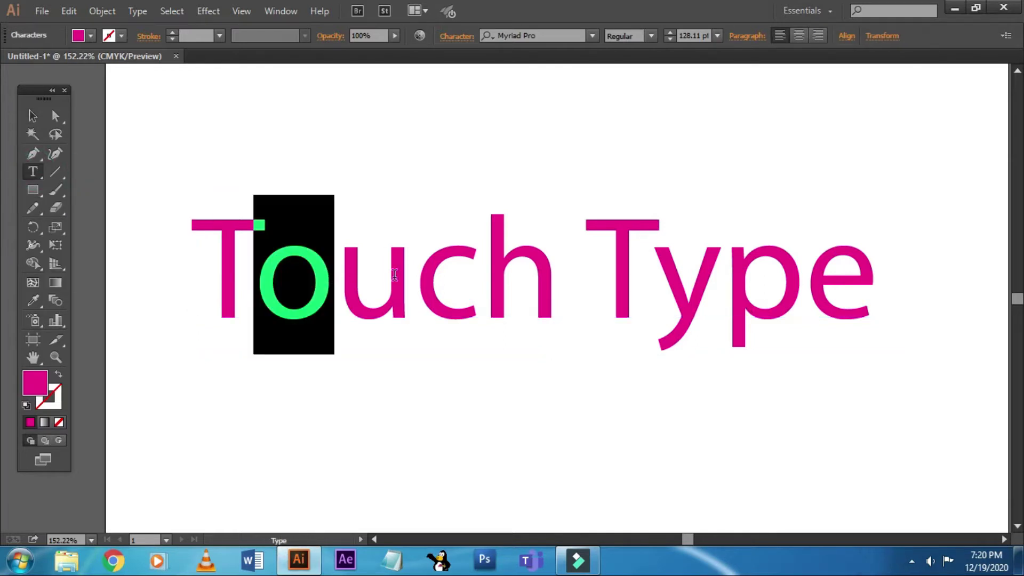
click(485, 272)
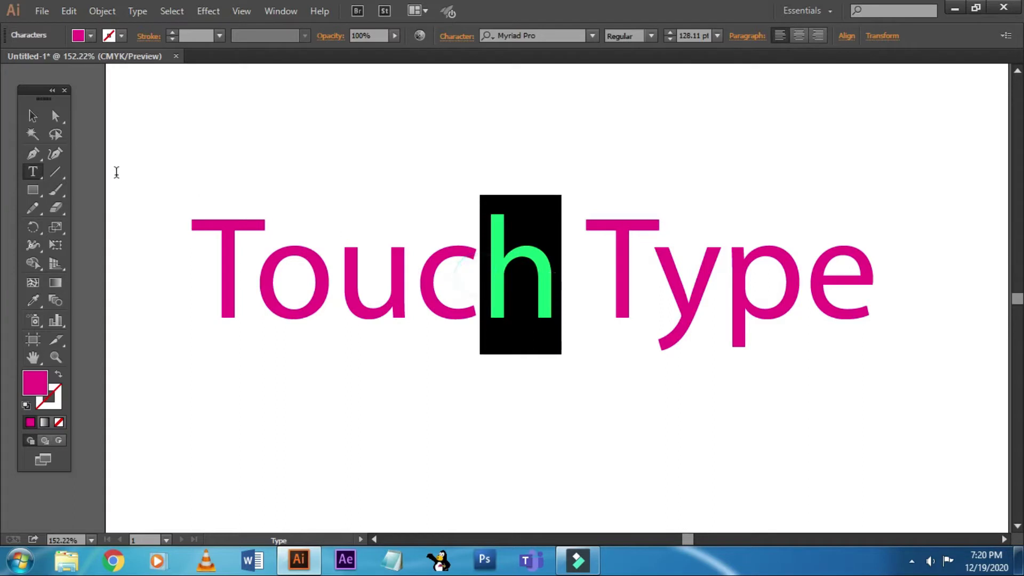
click(32, 116)
click(287, 152)
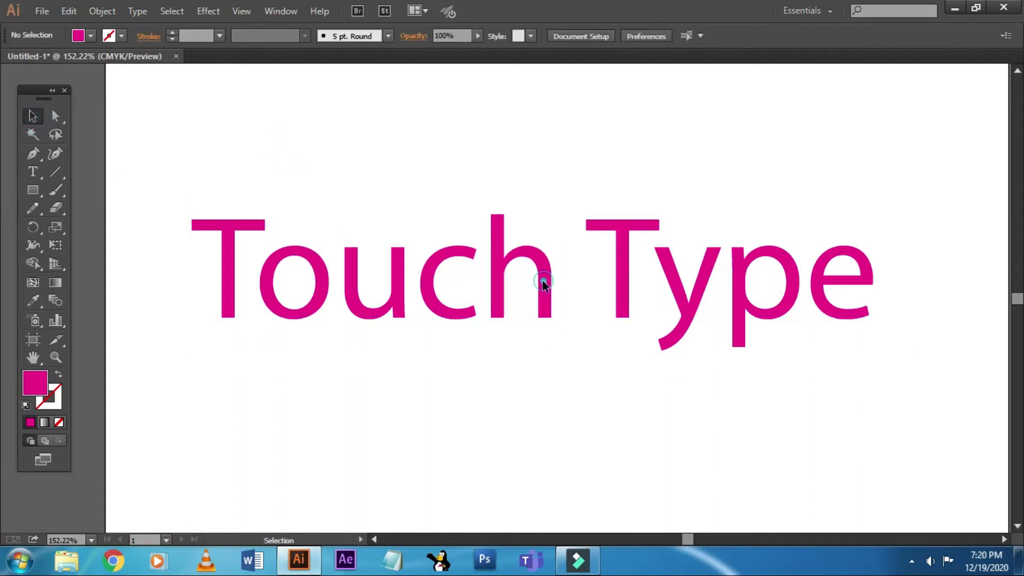
drag(542, 282, 539, 273)
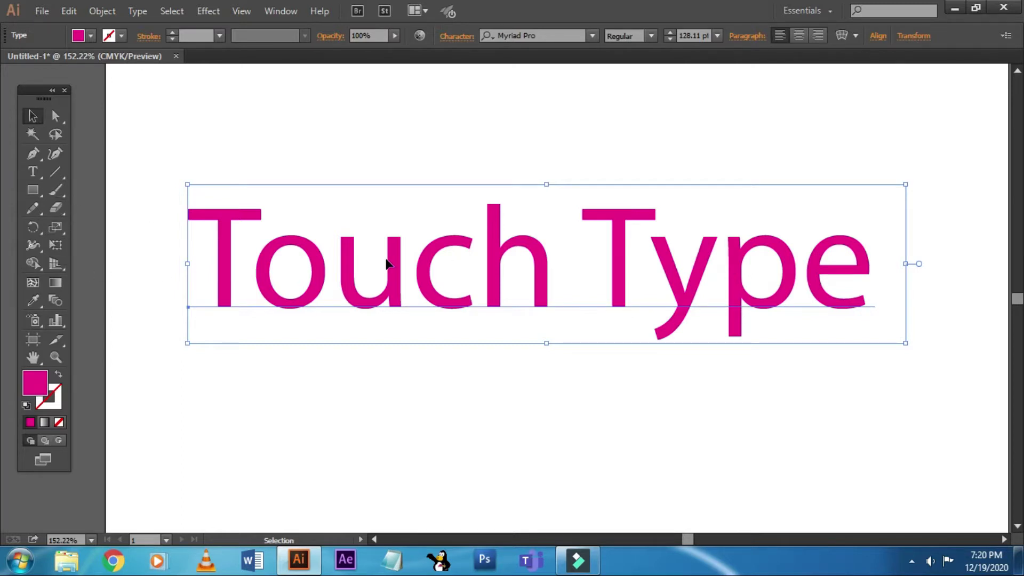
Step: Switch to Touch Type Tool and select the h in Touch
click(32, 175)
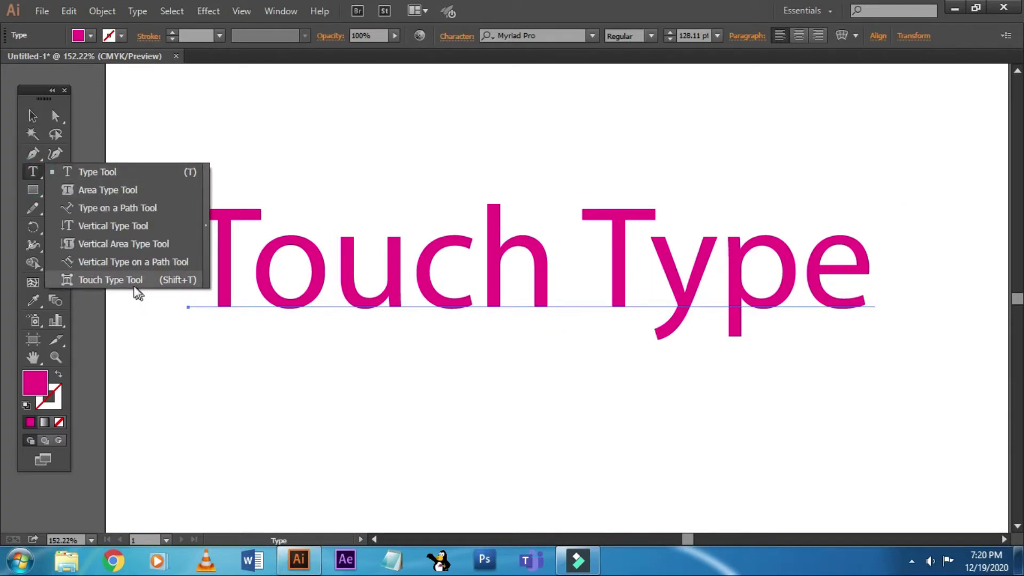
click(178, 281)
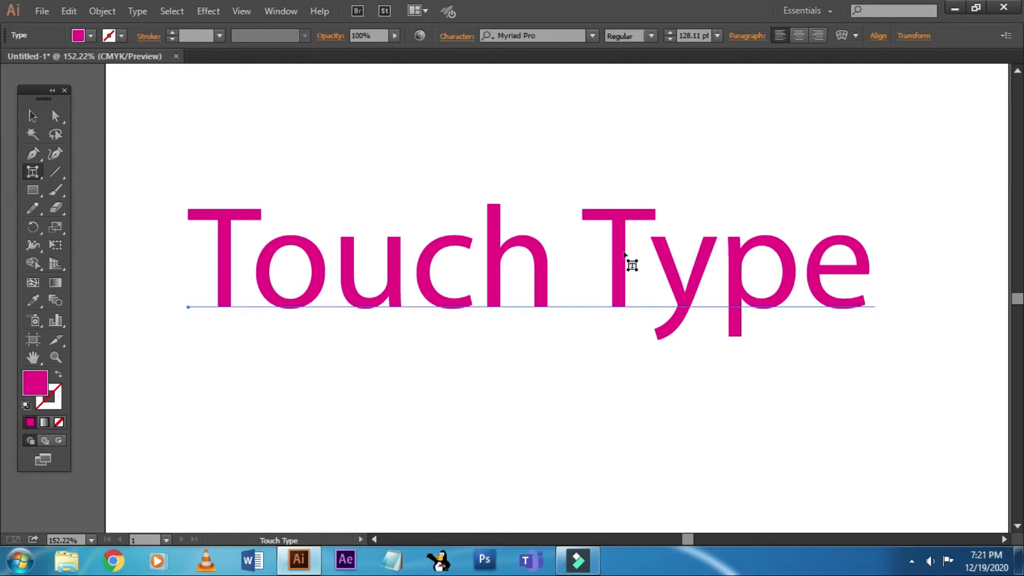
click(36, 176)
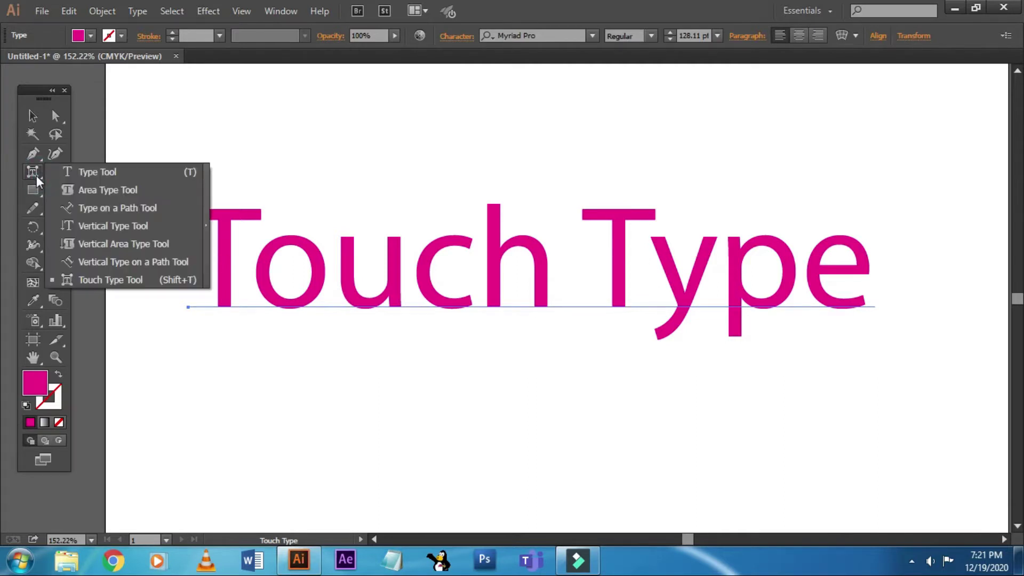
click(112, 284)
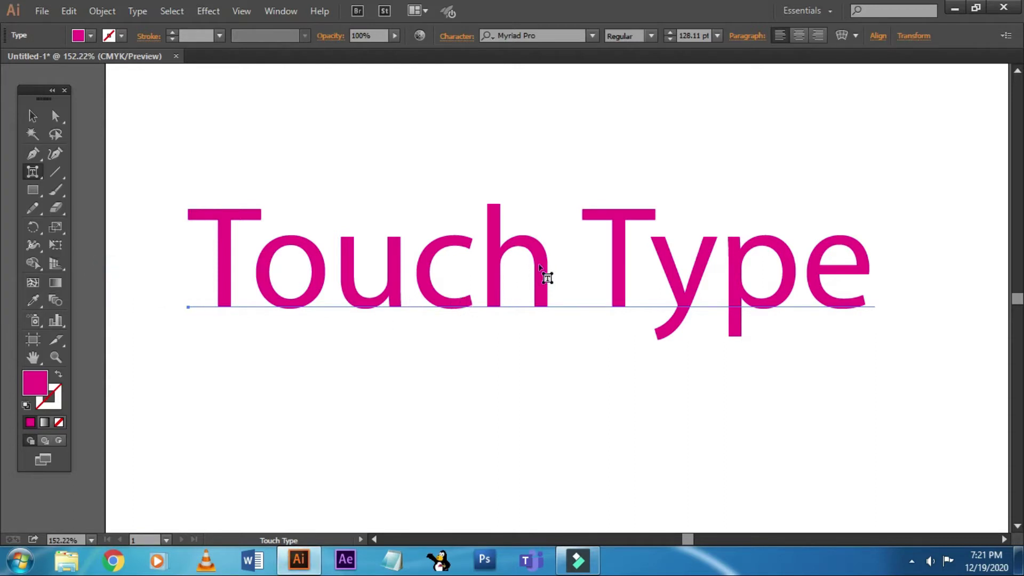
click(498, 251)
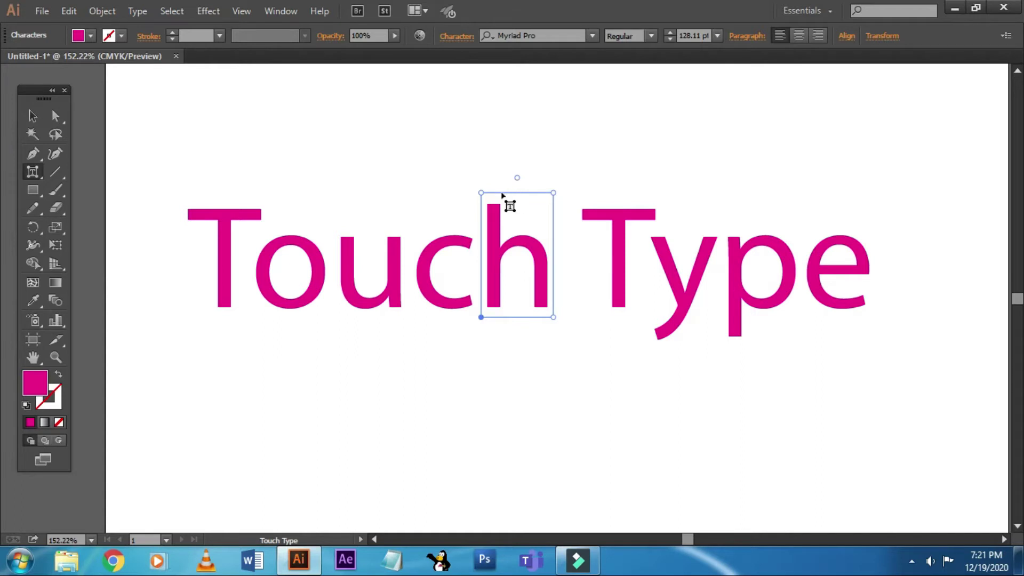
scroll(562, 320, up, 3)
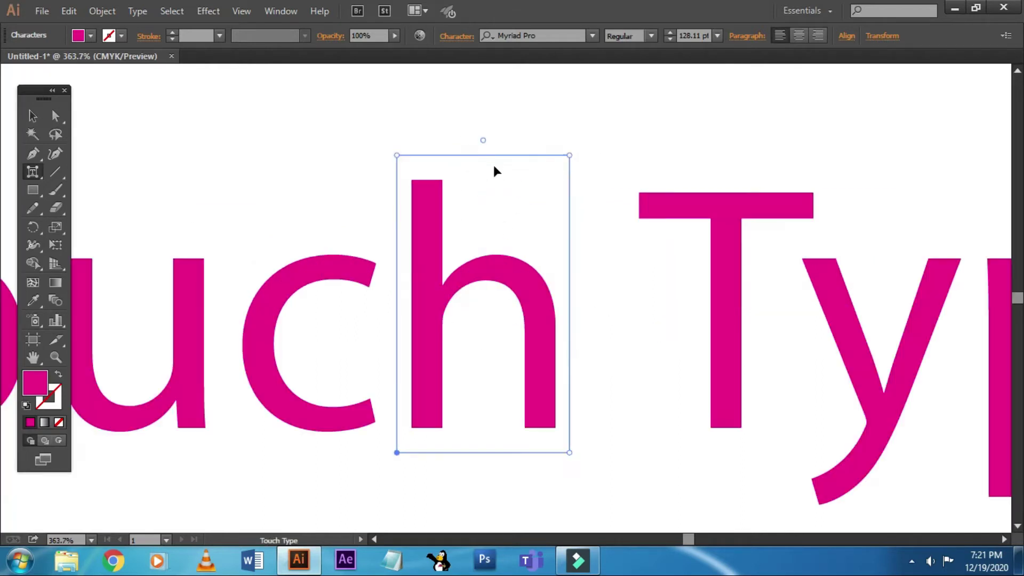
key(ctrl)
key(ctrl)
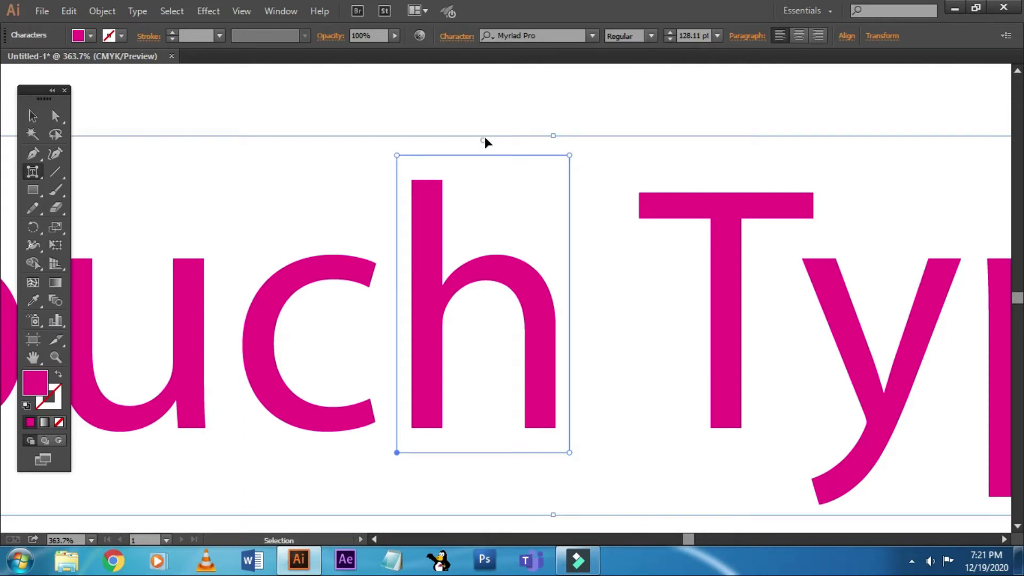
key(ctrl+minus)
key(ctrl+minus)
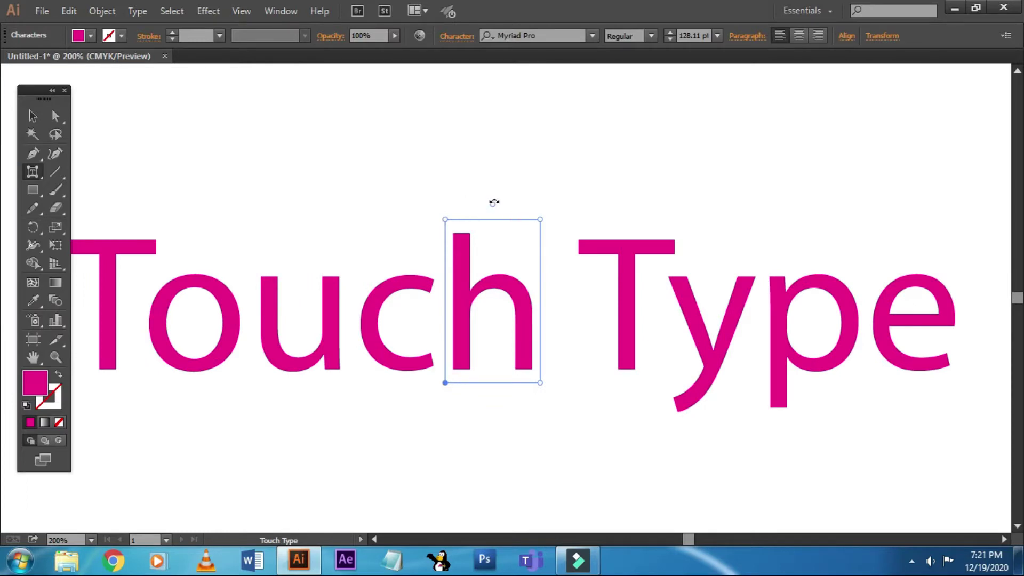
drag(494, 202, 589, 271)
key(ctrl+z)
mouse_move(494, 202)
mouse_down()
mouse_move(535, 222)
mouse_move(483, 318)
mouse_move(575, 370)
mouse_move(494, 260)
mouse_up()
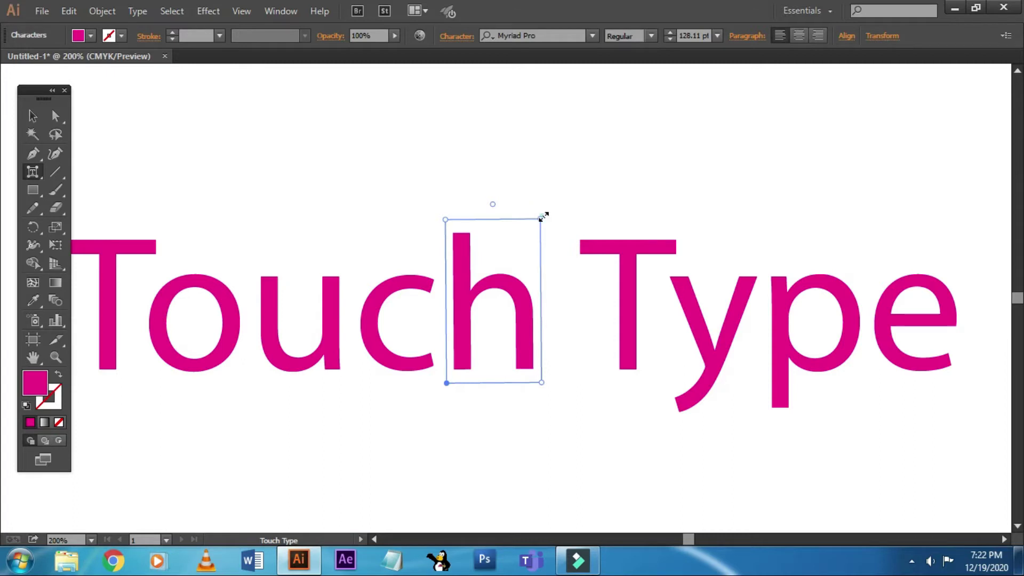
Step: Scale the h up from its corners and stretch it taller than the other letters
drag(543, 216, 675, 117)
key(ctrl+minus)
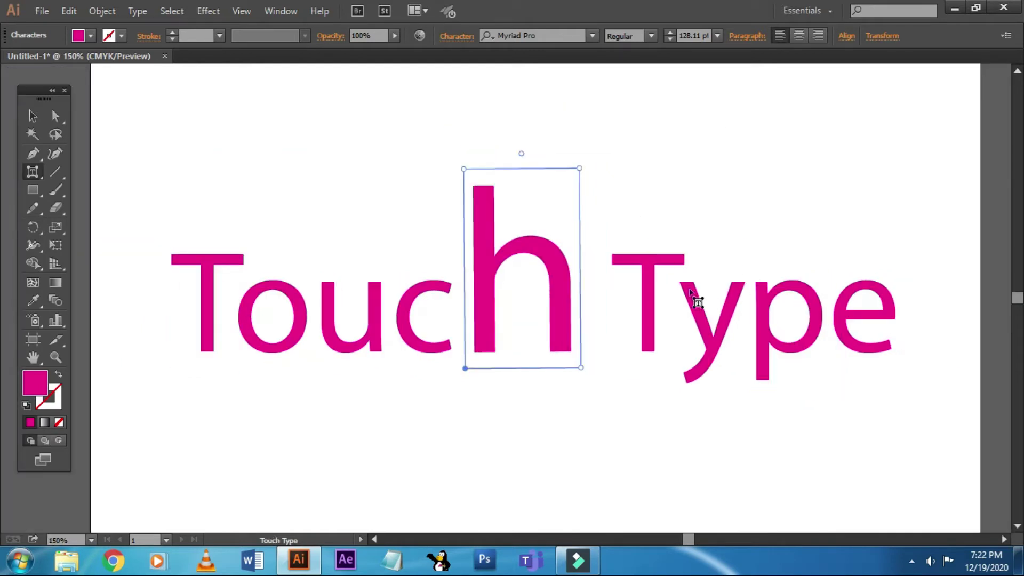
drag(578, 168, 637, 141)
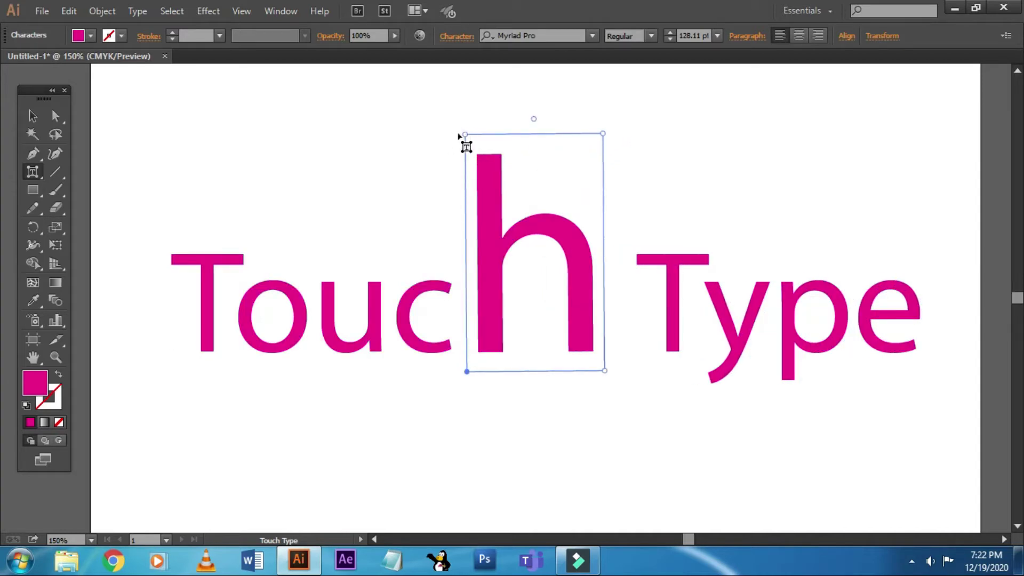
mouse_move(464, 135)
mouse_down()
mouse_move(468, 78)
mouse_move(471, 299)
mouse_move(466, 128)
mouse_up()
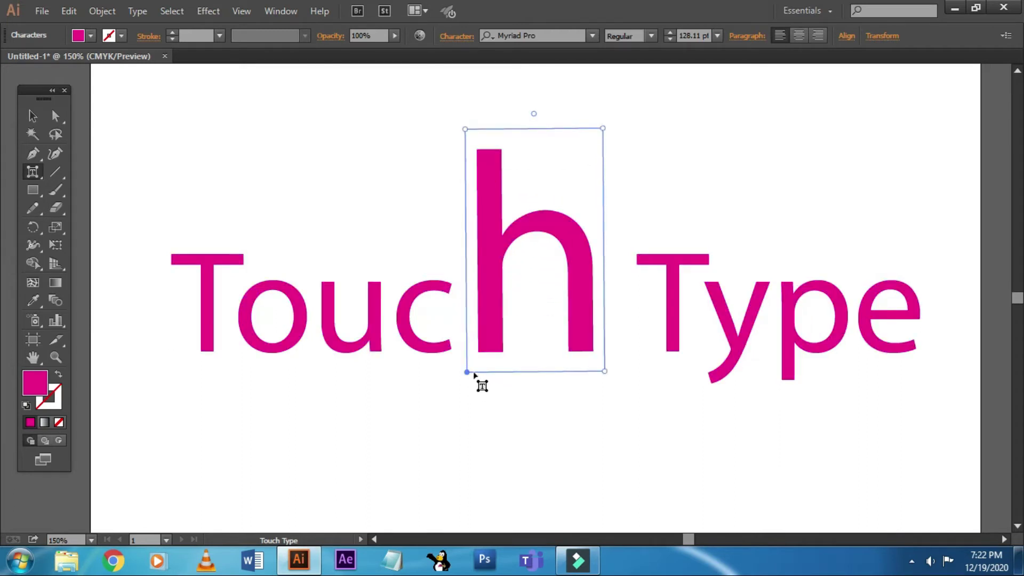
mouse_move(466, 371)
mouse_down()
mouse_move(613, 436)
mouse_move(493, 380)
mouse_move(603, 372)
mouse_move(600, 415)
mouse_move(454, 496)
mouse_up()
Step: Tilt the h about 35° clockwise, scale it up, and lift it between c and T
drag(485, 408, 499, 390)
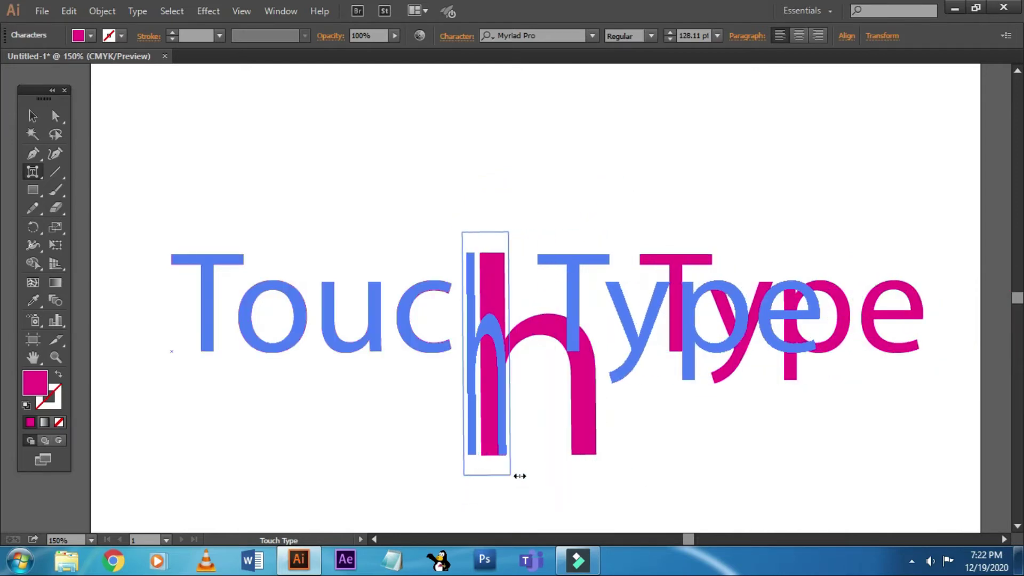
mouse_move(610, 476)
mouse_down()
mouse_move(513, 474)
mouse_move(748, 473)
mouse_up()
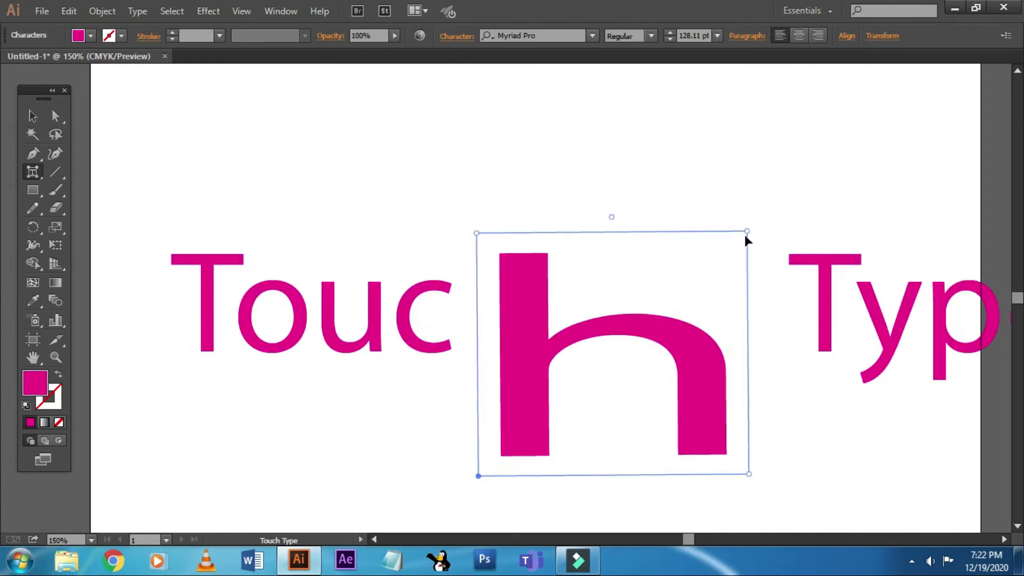
mouse_move(748, 233)
mouse_down()
mouse_move(623, 360)
mouse_move(590, 353)
mouse_up()
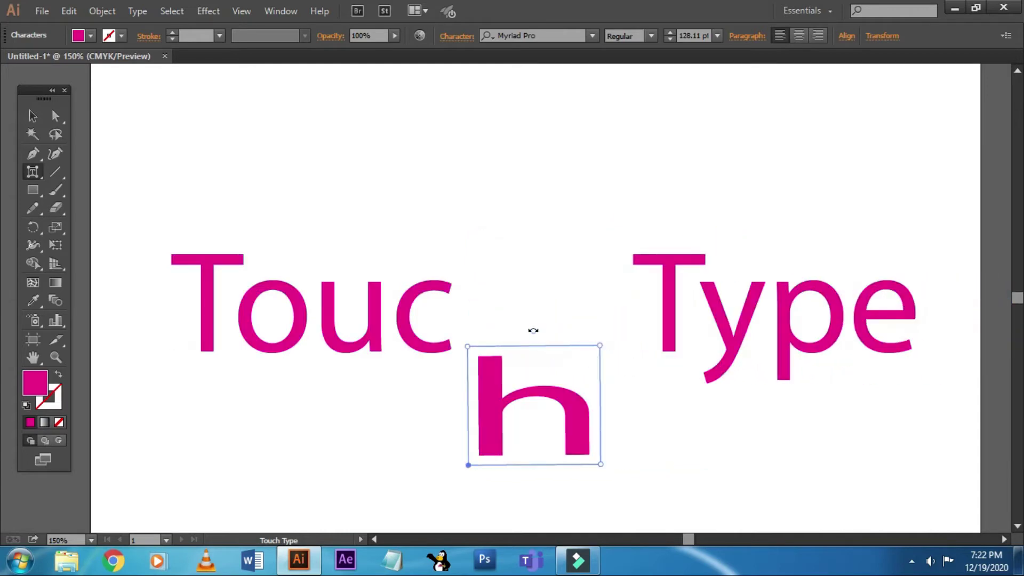
drag(533, 330, 594, 338)
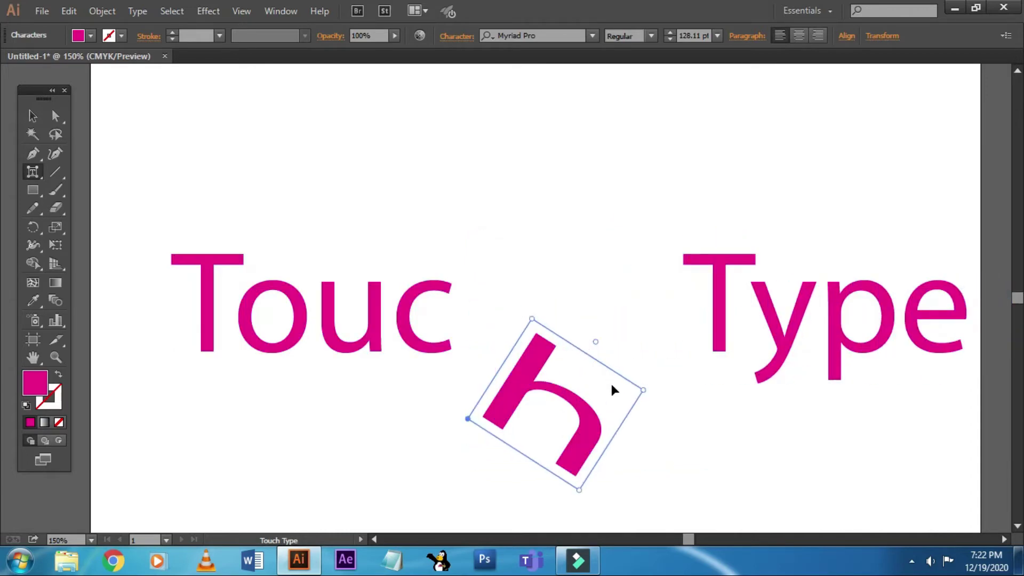
drag(579, 490, 623, 526)
drag(468, 401, 460, 366)
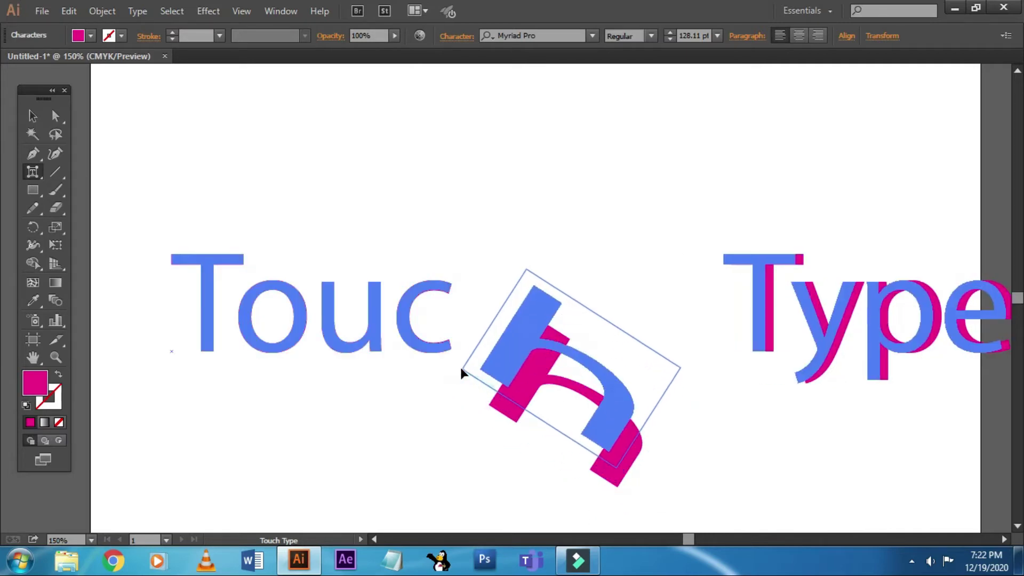
drag(603, 375, 663, 328)
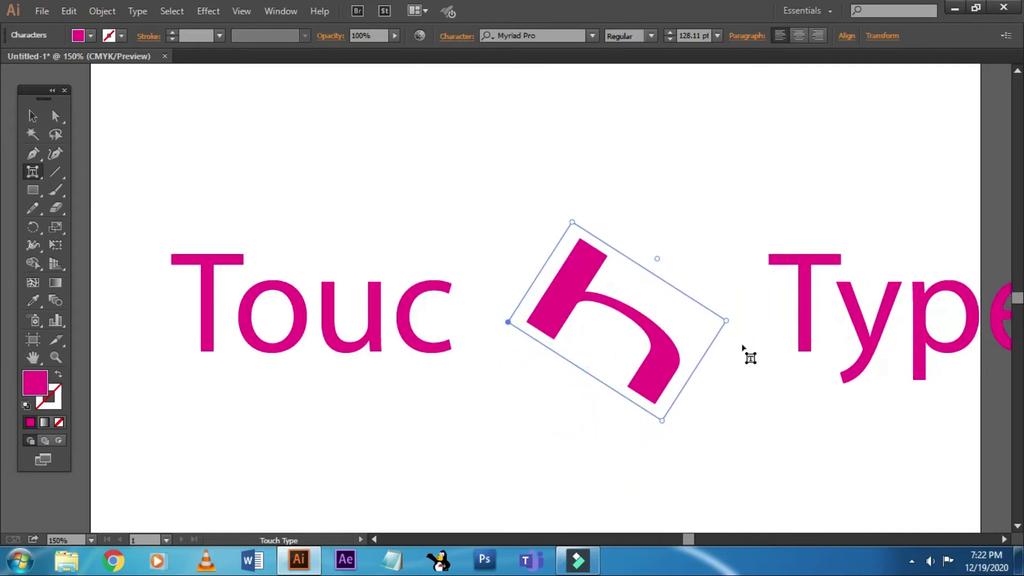
Step: Undo all the edits to the h, restoring it to normal
key(ctrl+z)
key(ctrl+z)
key(ctrl+z)
key(ctrl+z)
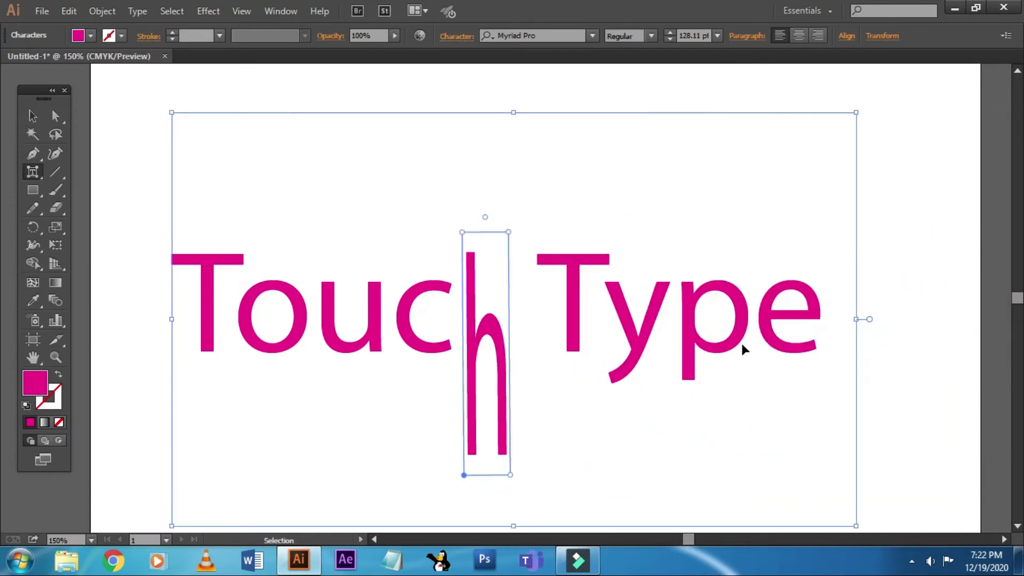
key(ctrl+z)
key(ctrl+z)
key(ctrl+z)
key(ctrl+z)
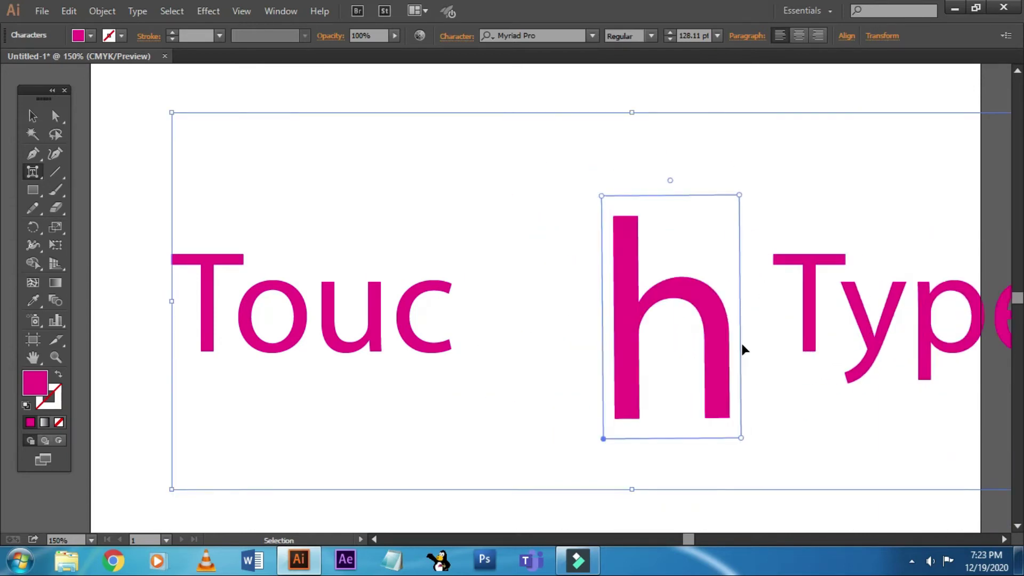
key(ctrl+z)
key(ctrl+z)
key(ctrl+z)
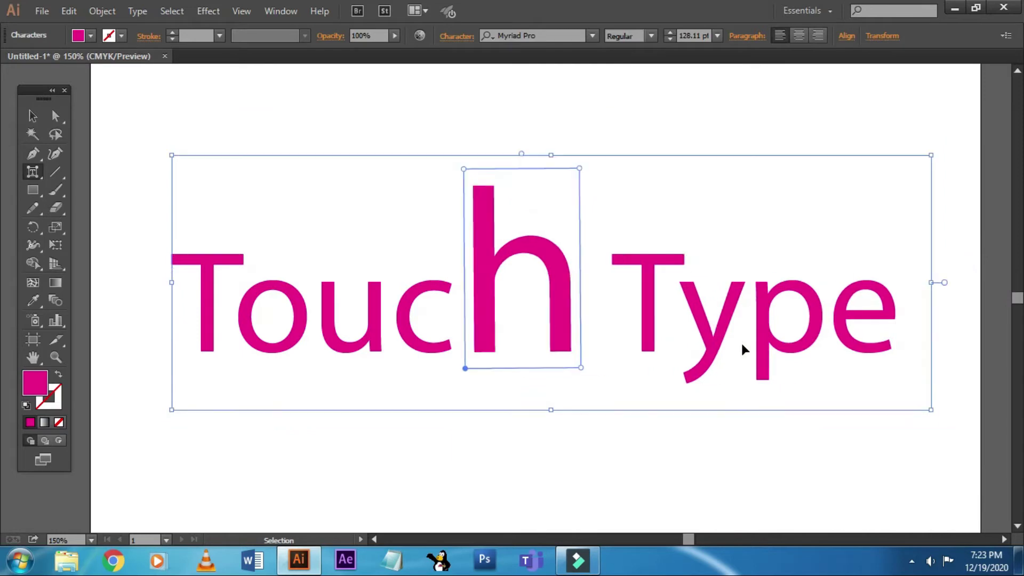
key(ctrl+z)
key(ctrl+z)
key(ctrl+z)
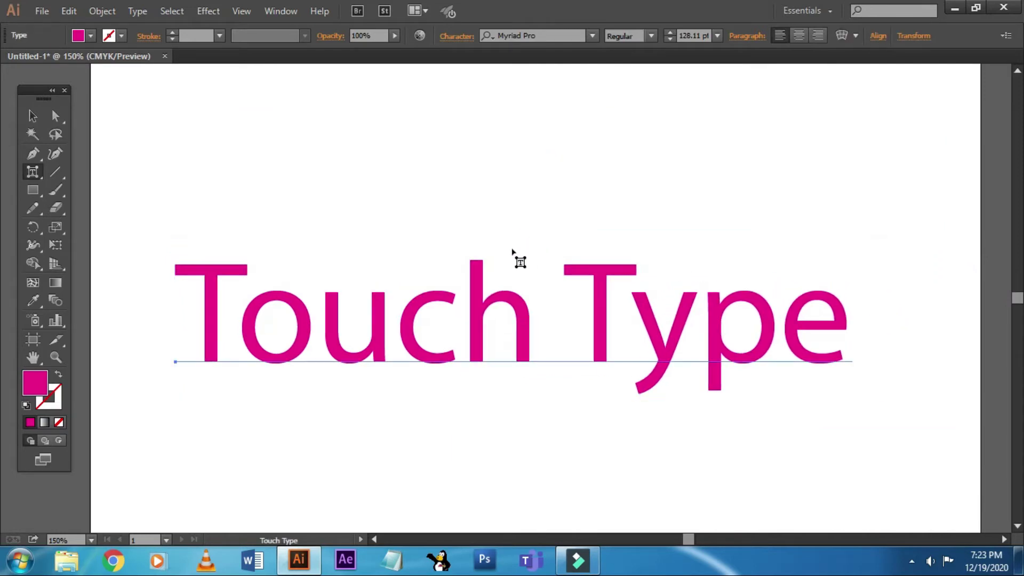
Step: Move the whole Touch Type text slightly up and right
click(32, 115)
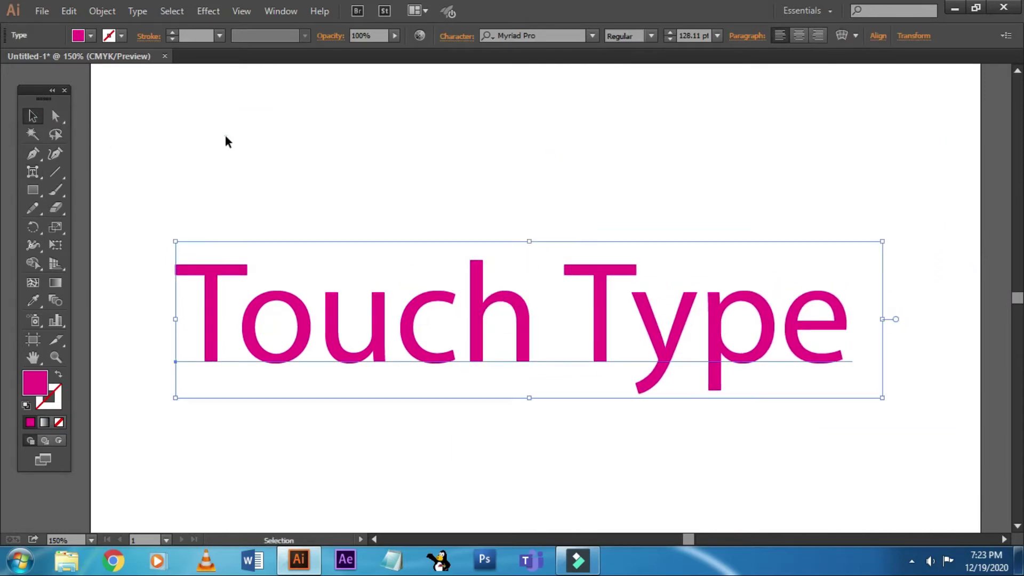
click(224, 133)
drag(481, 333, 504, 297)
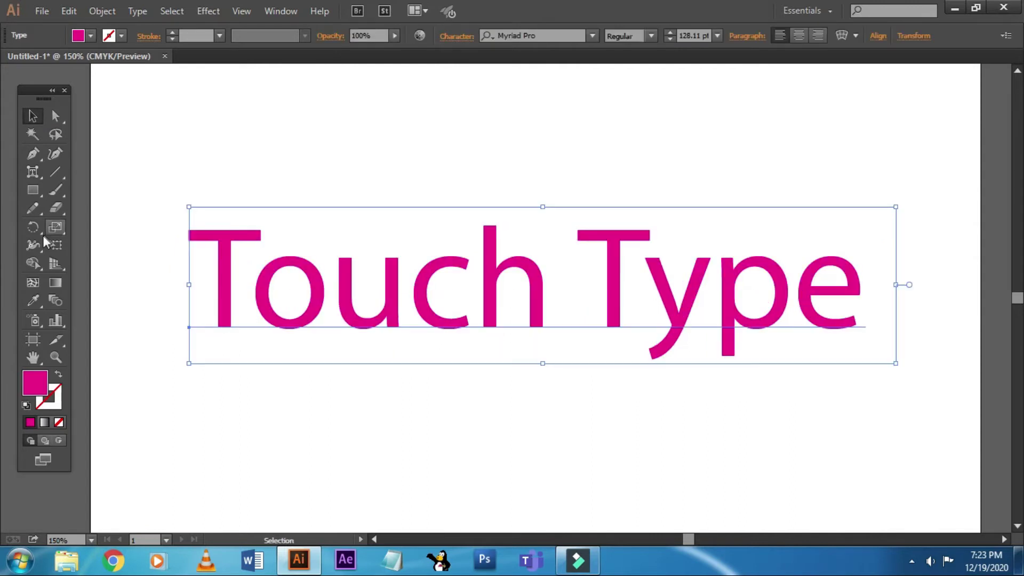
Step: Select the u with Touch Type Tool and try rotating it, then undo the rotation
click(32, 177)
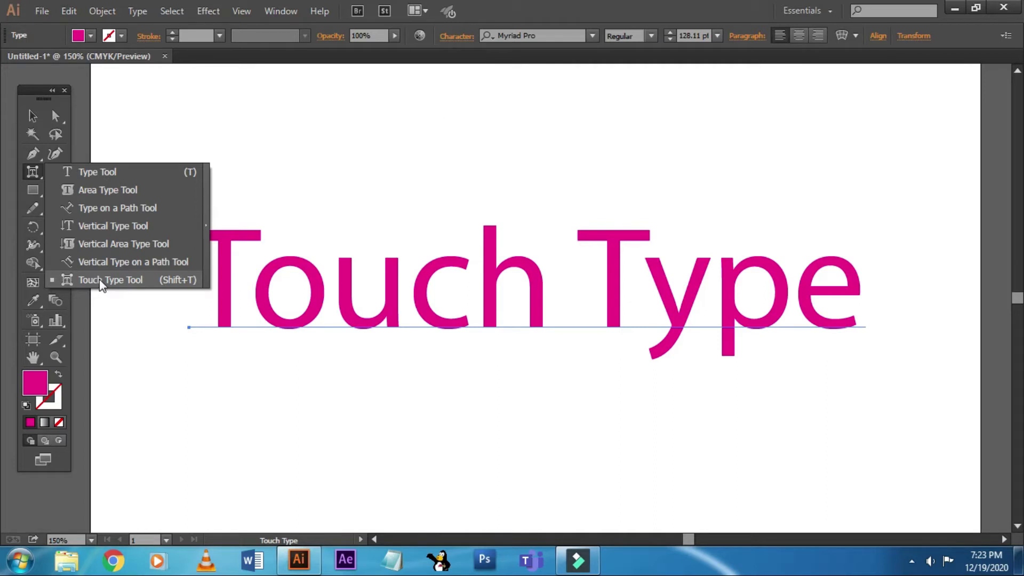
click(101, 283)
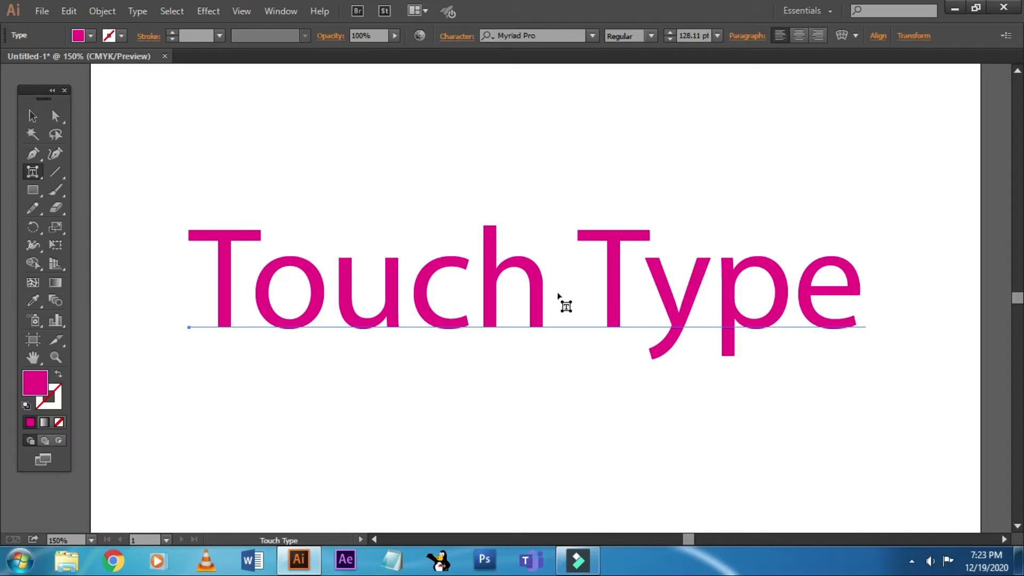
click(389, 303)
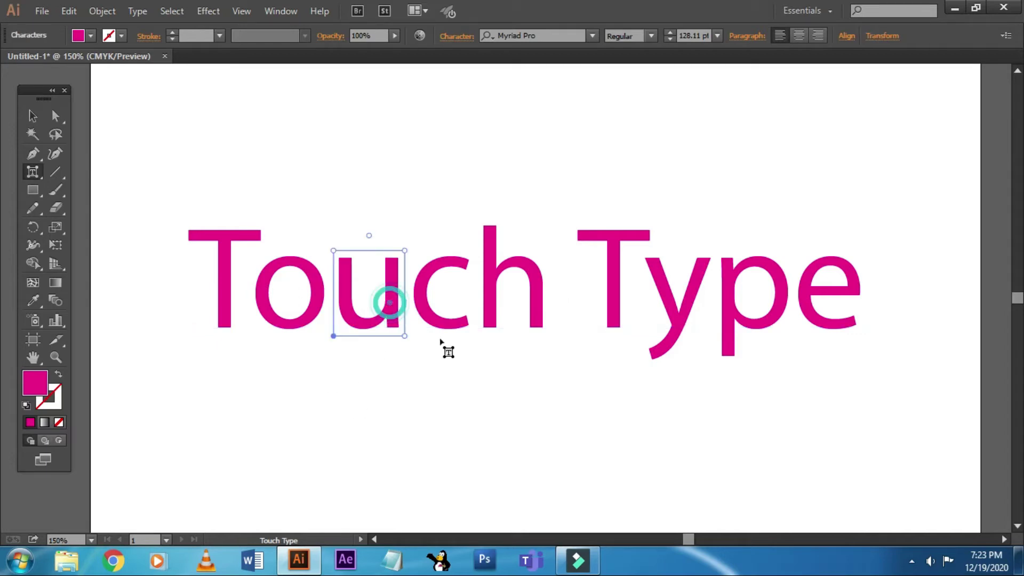
drag(304, 196, 464, 366)
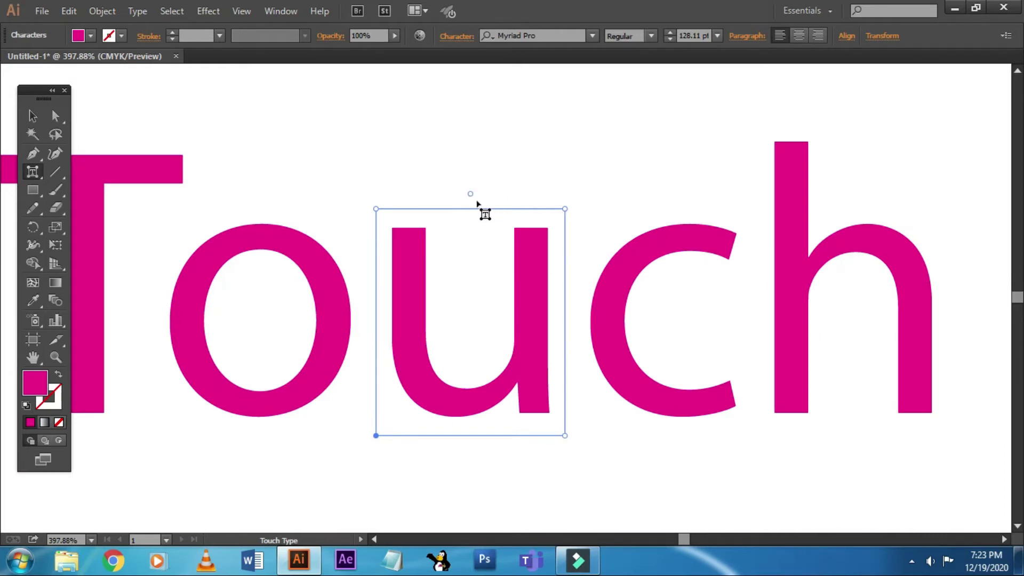
click(470, 193)
mouse_move(473, 195)
mouse_down()
mouse_move(414, 223)
mouse_move(577, 371)
mouse_move(468, 274)
mouse_move(382, 219)
mouse_move(507, 283)
mouse_move(523, 419)
mouse_move(462, 400)
mouse_up()
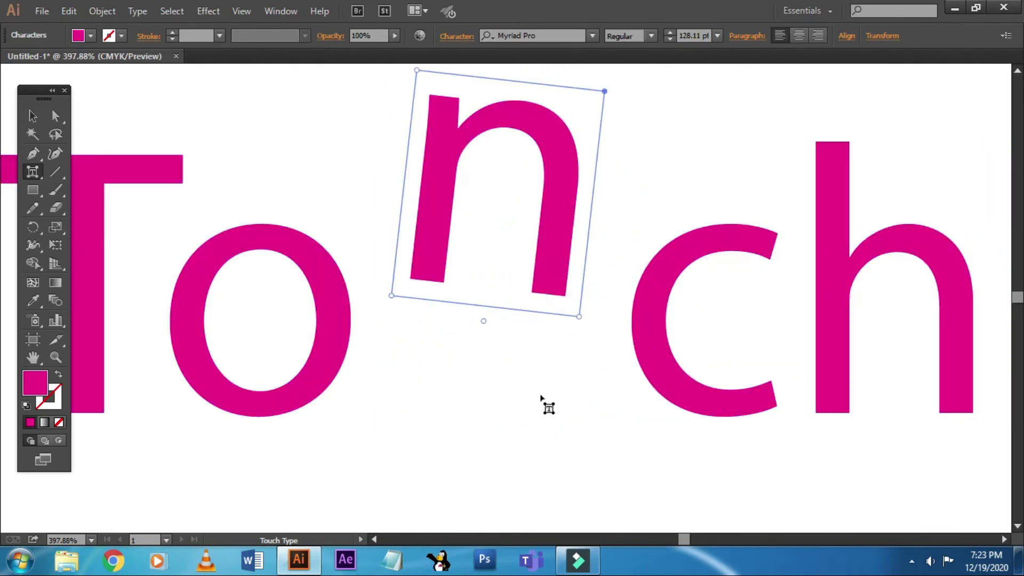
key(ctrl+z)
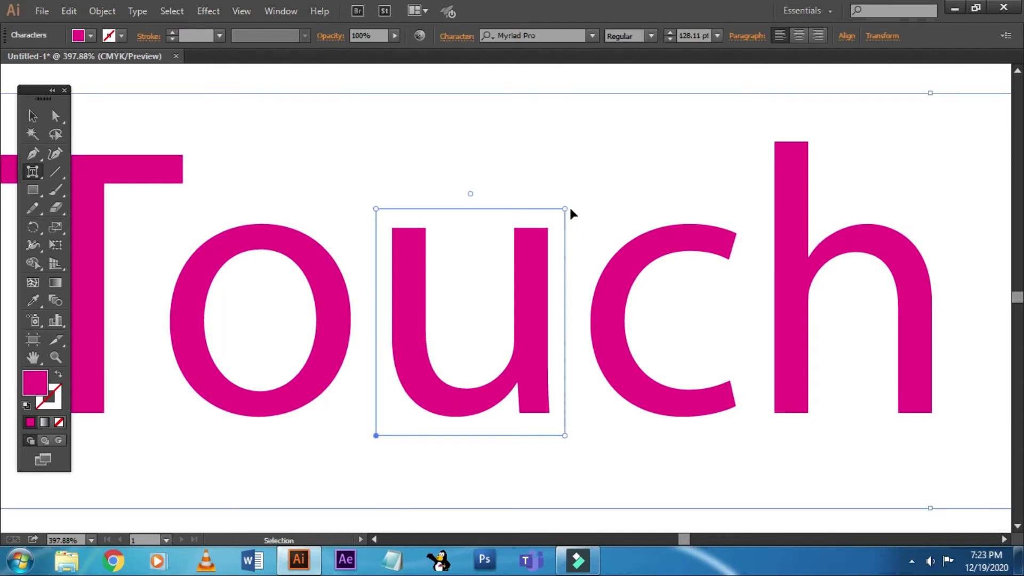
key(ctrl+minus)
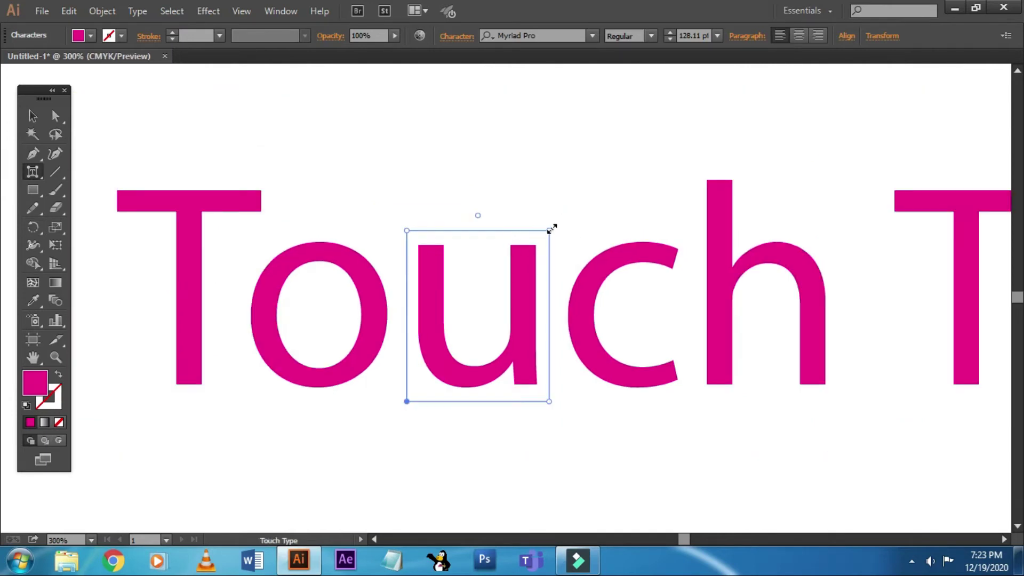
Step: Scale the u up, widen it considerably, and stretch it taller
drag(550, 230, 776, 93)
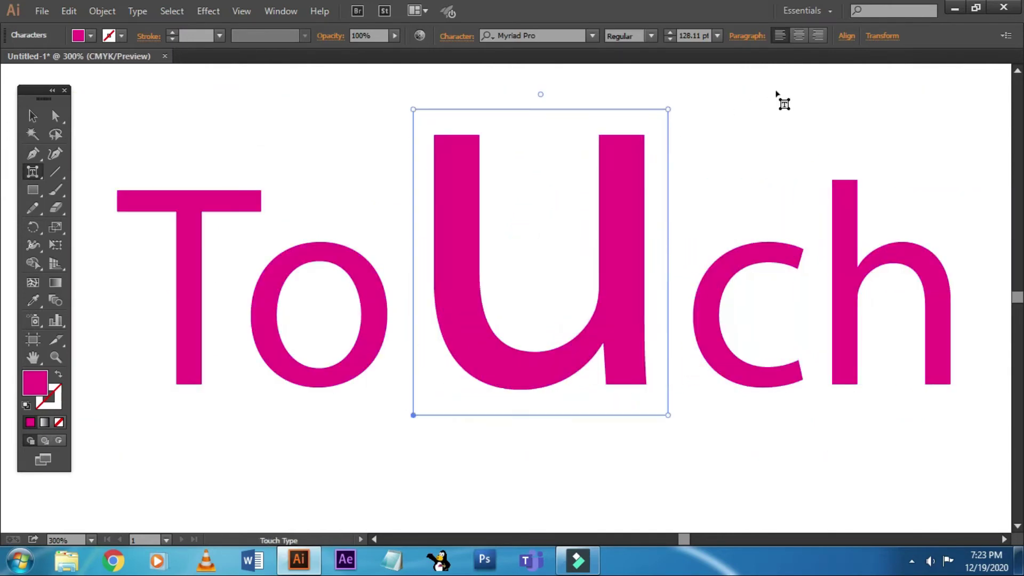
drag(668, 109, 476, 350)
key(ctrl+z)
drag(669, 419, 524, 419)
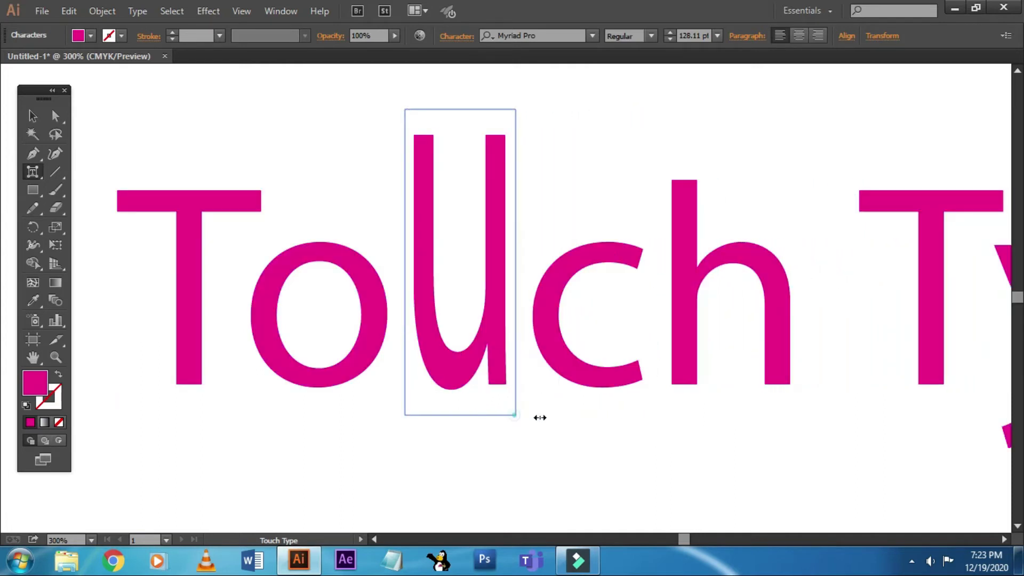
drag(515, 415, 799, 420)
key(ctrl+minus)
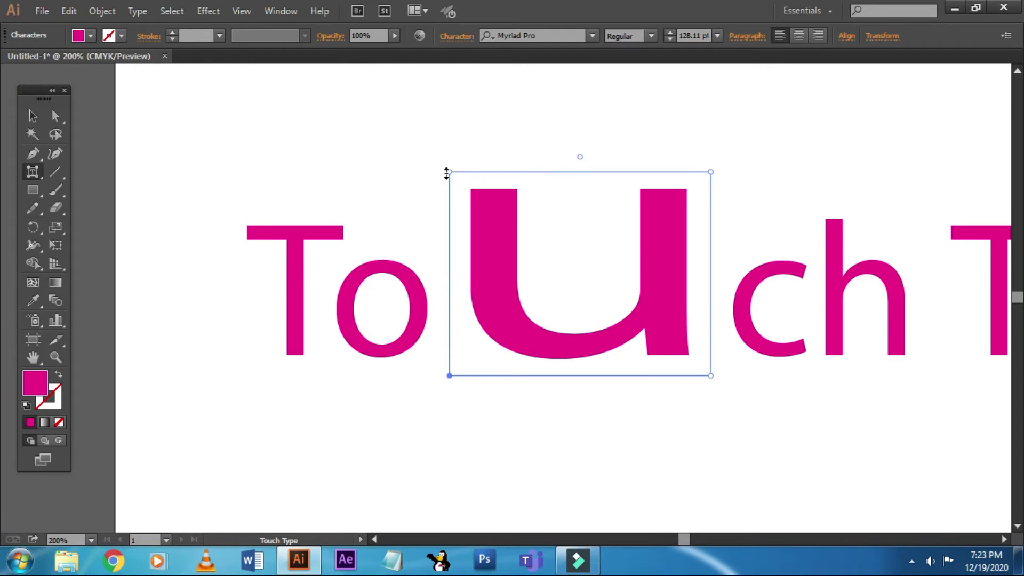
drag(446, 172, 449, 85)
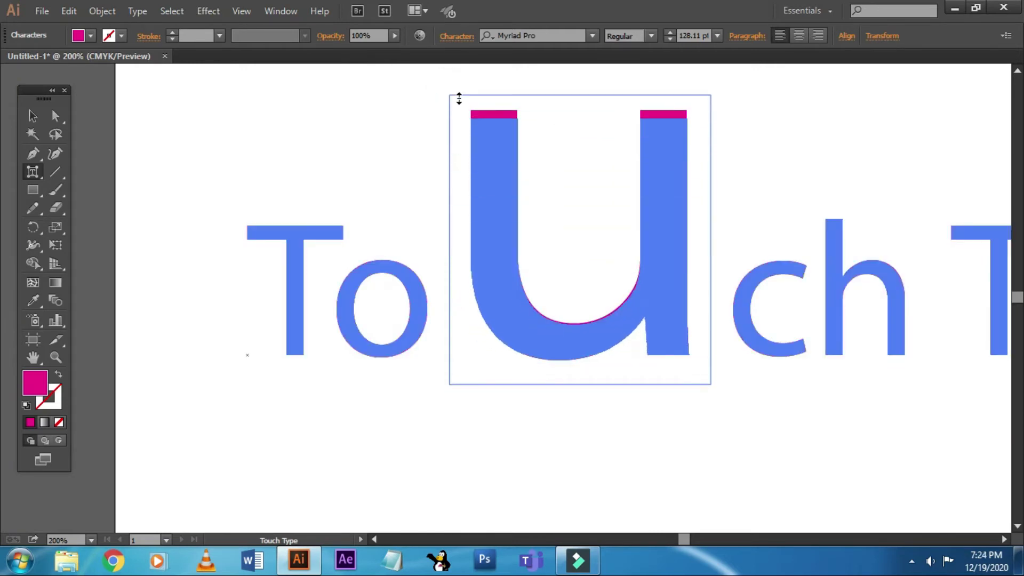
drag(450, 86, 450, 93)
Step: Slide the enlarged u left so it sits right after To, then deselect it
mouse_move(450, 385)
mouse_down()
mouse_move(377, 382)
mouse_move(573, 394)
mouse_up()
key(ctrl+minus)
key(ctrl+minus)
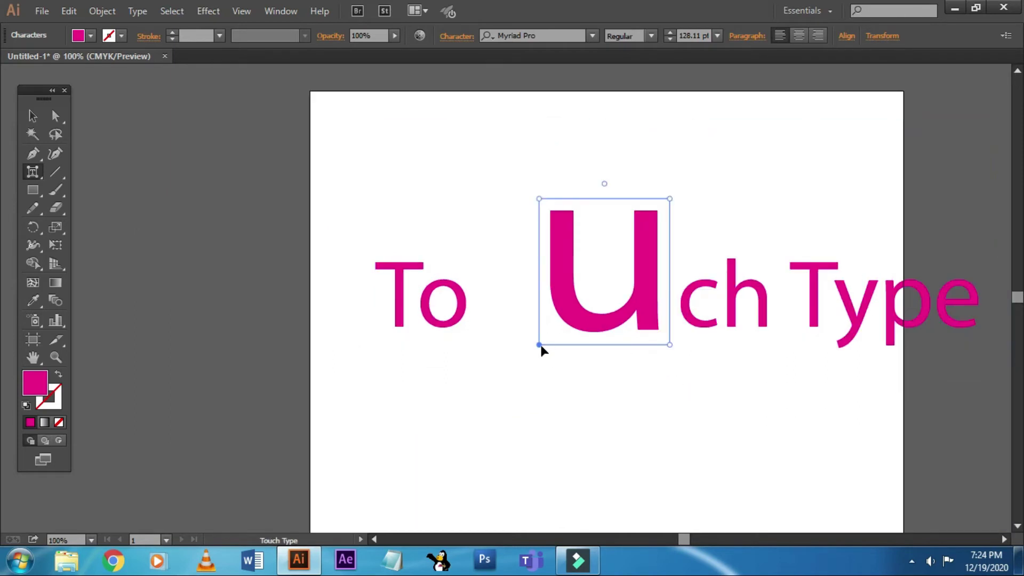
mouse_move(539, 346)
mouse_down()
mouse_move(526, 353)
mouse_move(623, 362)
mouse_up()
key(ctrl+z)
drag(596, 329, 530, 331)
click(692, 396)
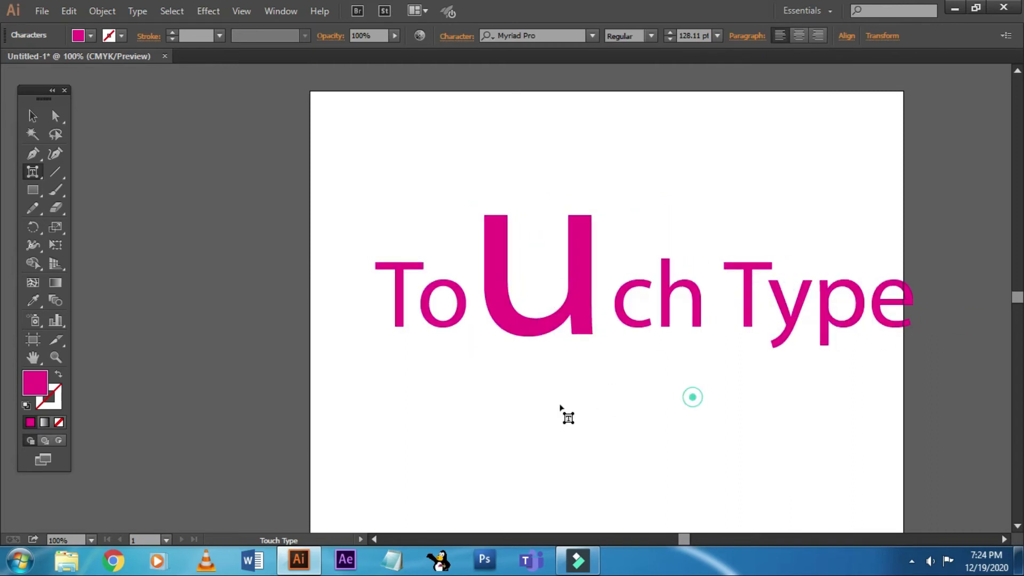
click(25, 110)
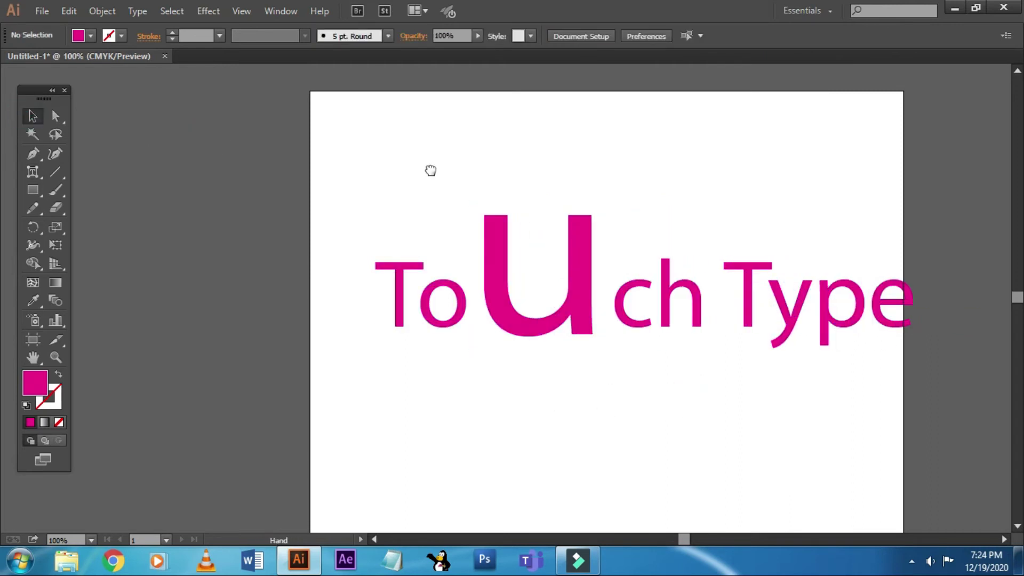
Step: Stretch the c wider and rotate the h clockwise
mouse_move(430, 170)
mouse_down()
mouse_move(267, 178)
mouse_move(283, 181)
mouse_up()
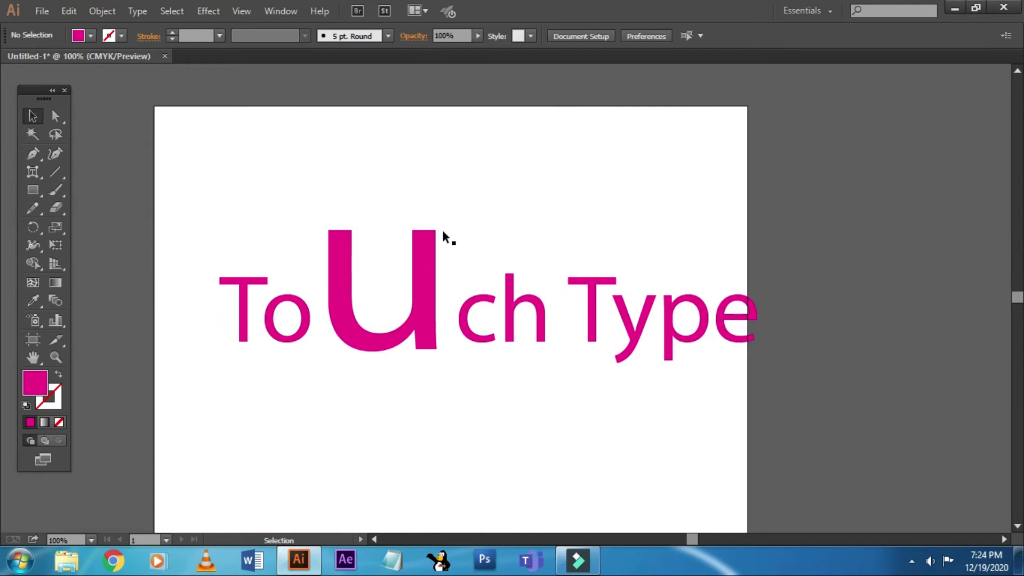
click(33, 171)
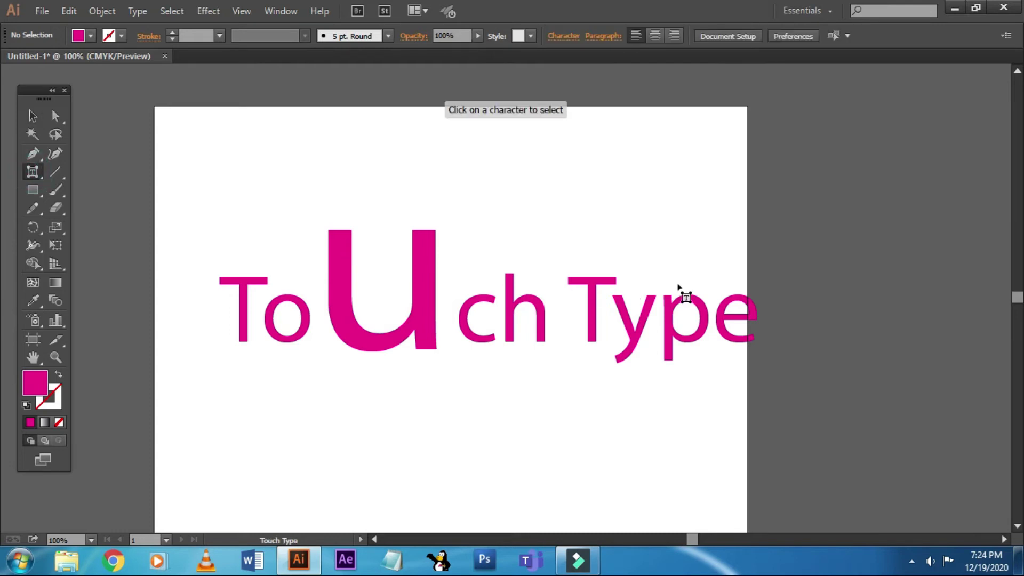
click(463, 310)
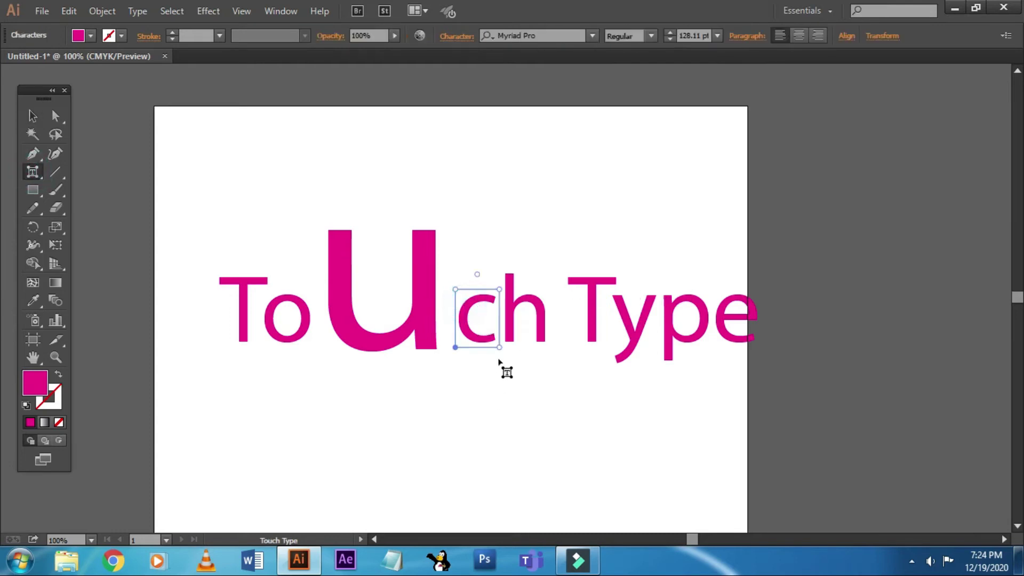
mouse_move(499, 347)
mouse_down()
mouse_move(548, 403)
mouse_move(613, 401)
mouse_up()
click(593, 303)
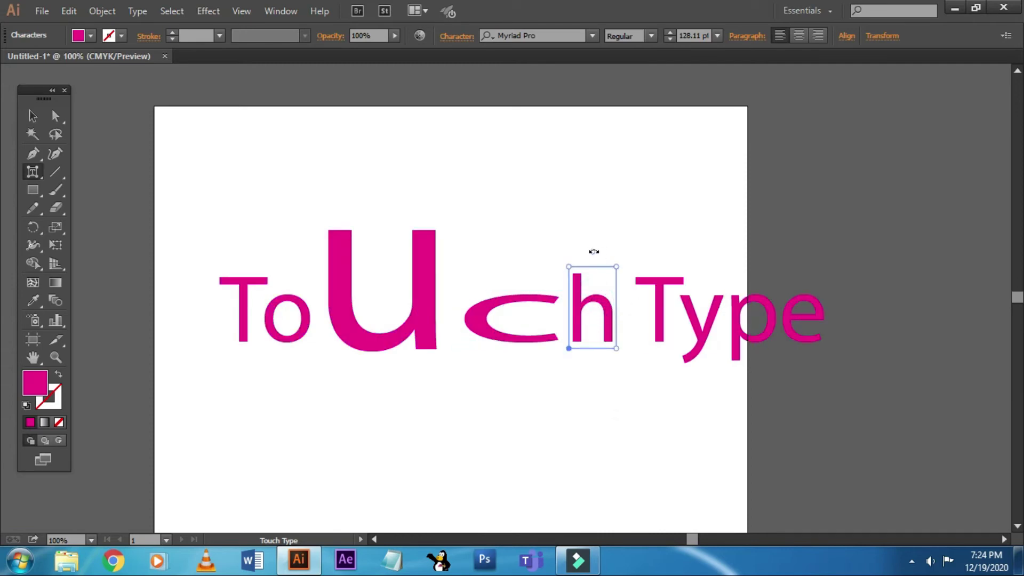
drag(593, 251, 693, 315)
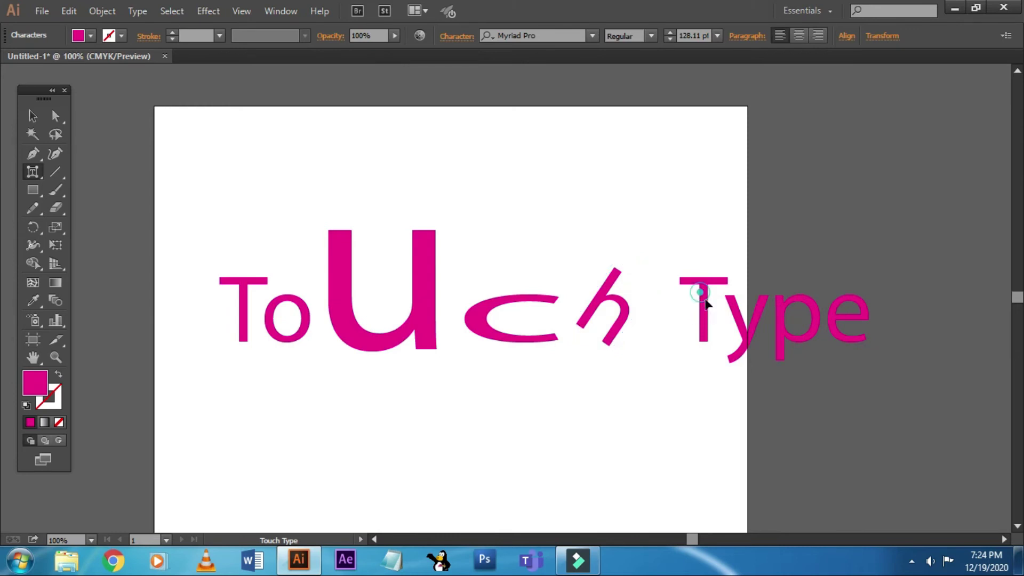
Step: Stretch the T of Type taller, widen the y, and enlarge and tilt the h further
click(702, 299)
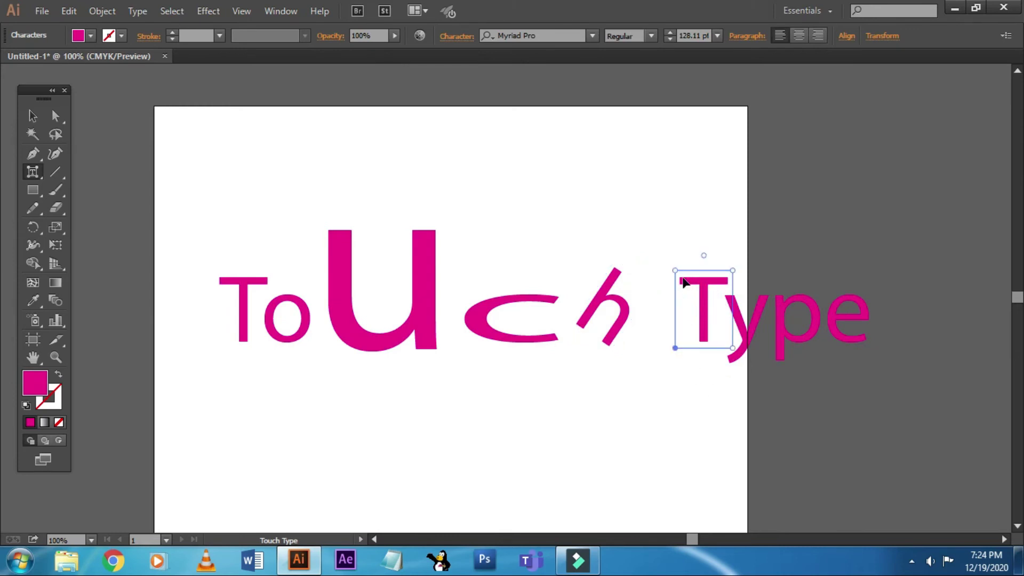
drag(675, 271, 679, 179)
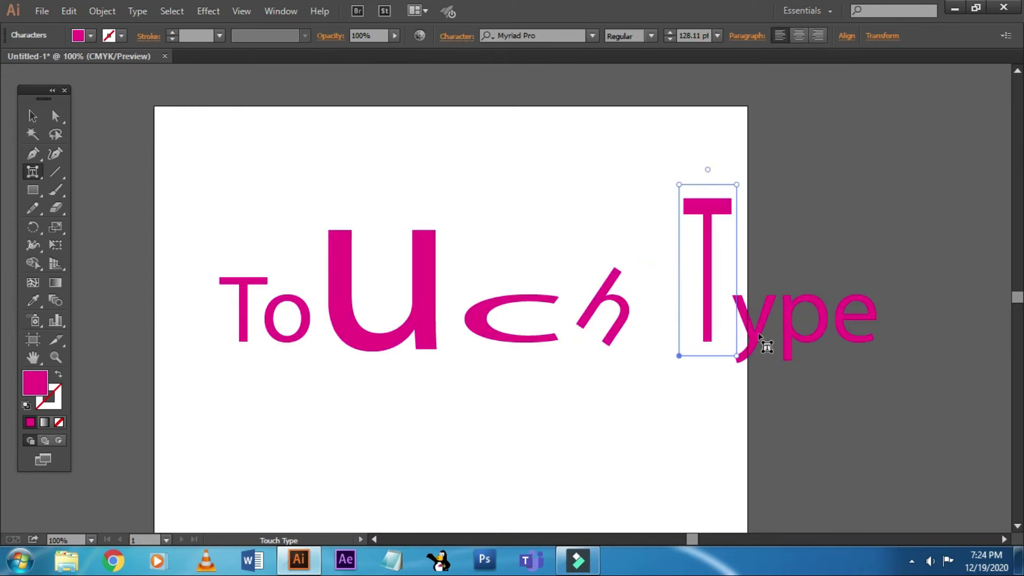
click(768, 341)
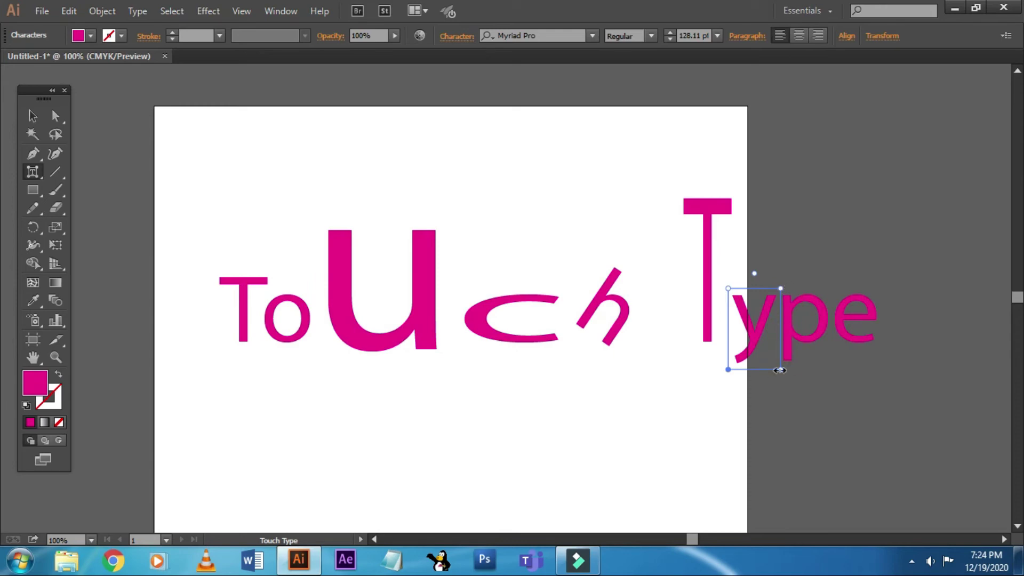
drag(779, 370, 850, 384)
click(632, 323)
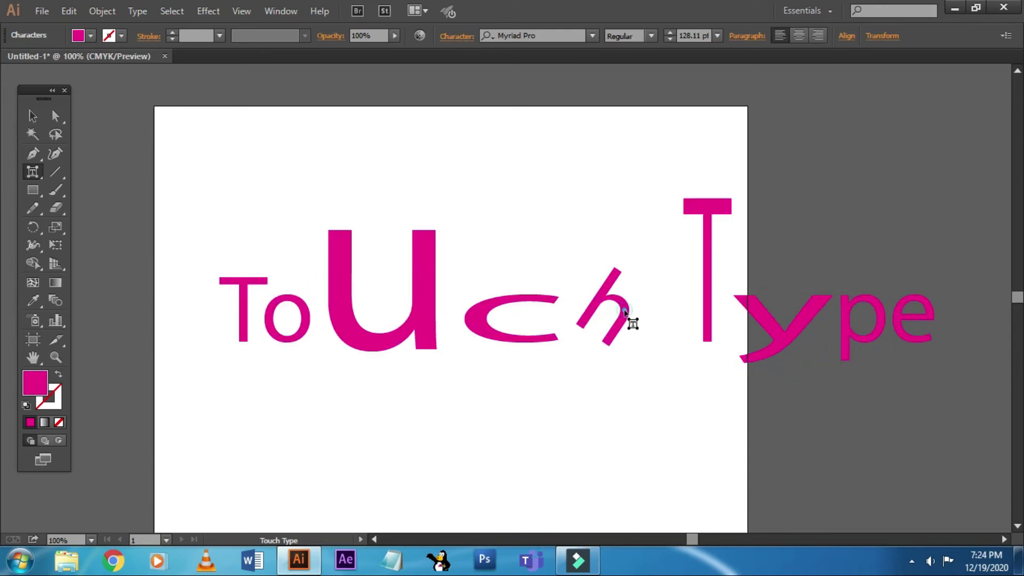
mouse_move(656, 286)
mouse_down()
mouse_move(700, 273)
mouse_move(709, 282)
mouse_up()
Step: Shift the T right, enlarge the p of Type, and select the o of Touch
click(835, 336)
click(914, 413)
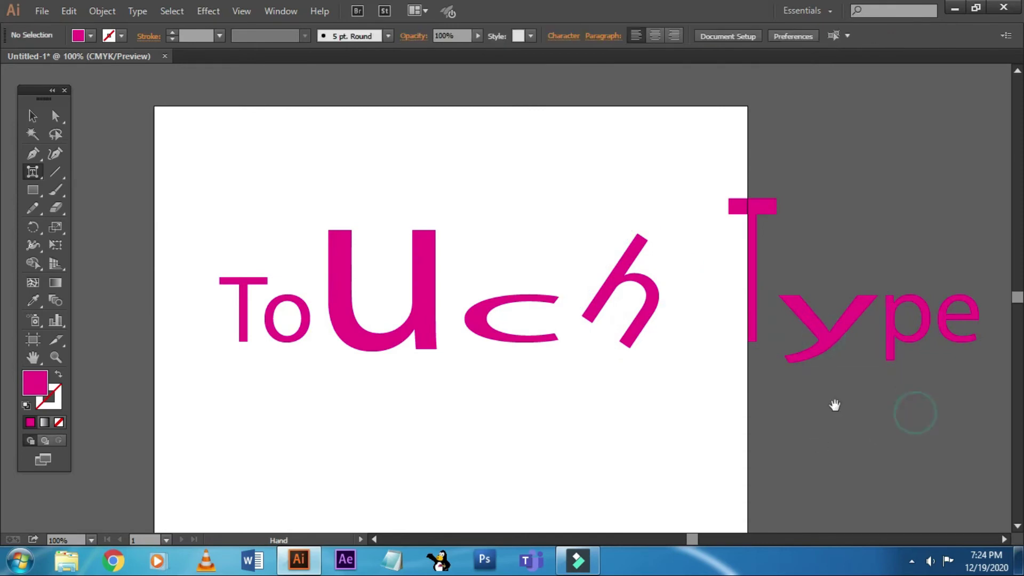
click(890, 348)
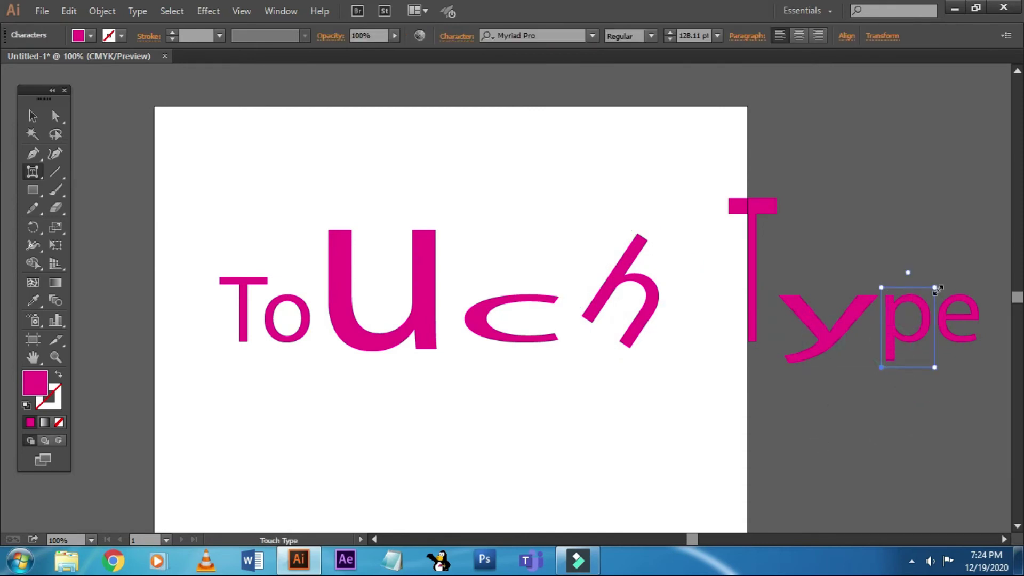
mouse_move(938, 290)
mouse_down()
mouse_move(993, 230)
mouse_move(942, 260)
mouse_up()
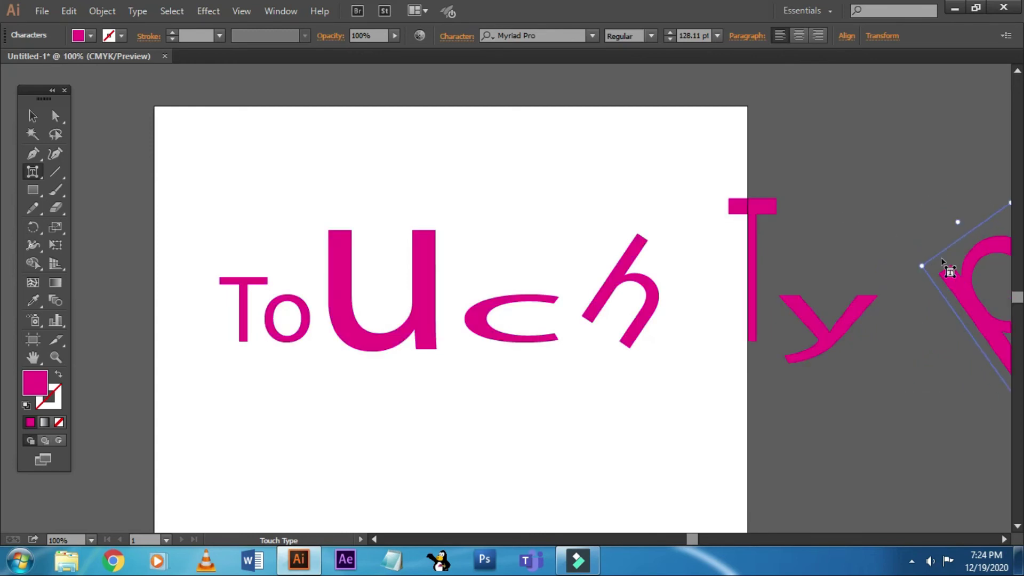
click(283, 339)
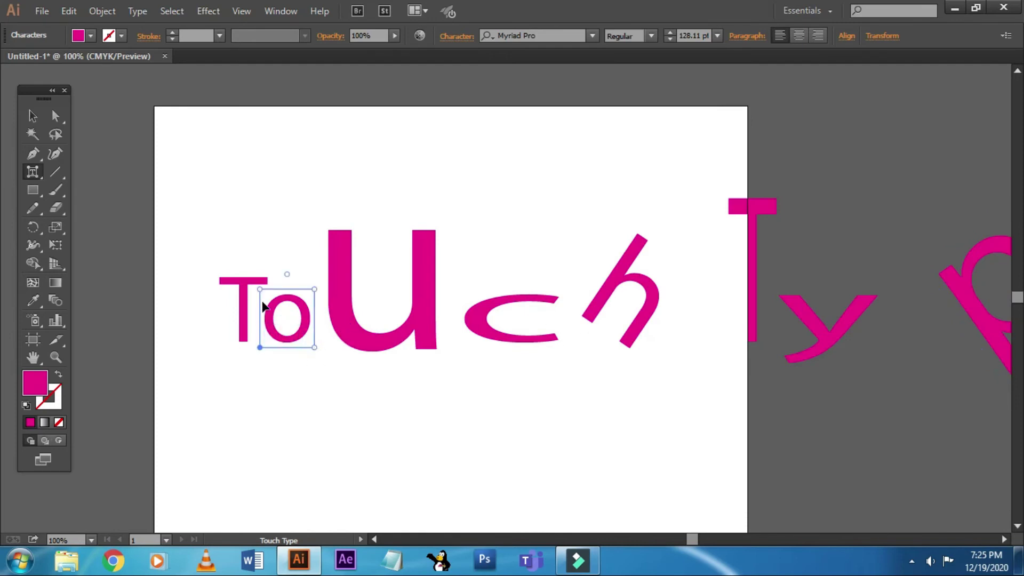
click(31, 170)
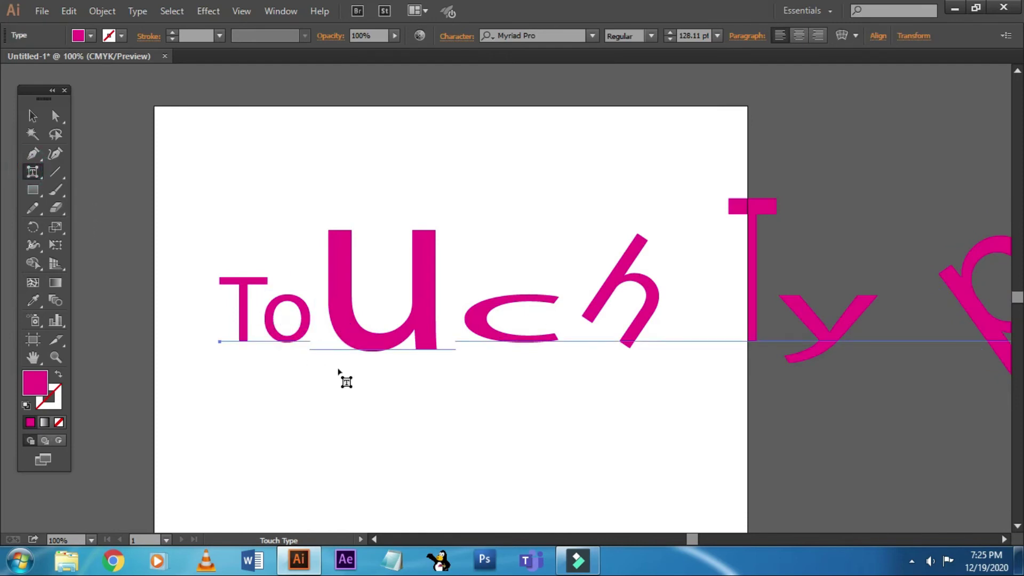
click(294, 337)
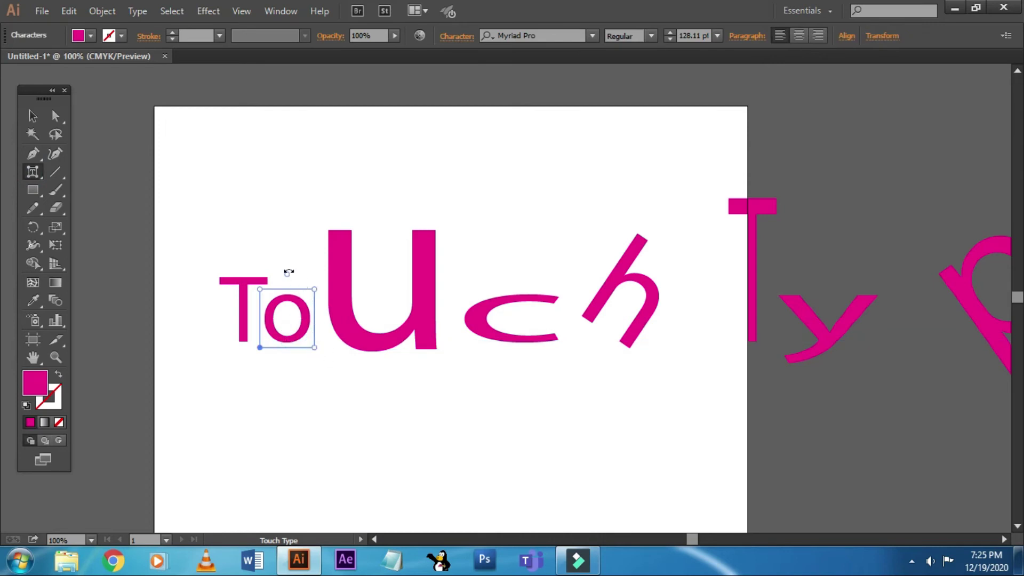
Step: Try rotating and enlarging the o (both undone), then squash it into a wide flat oval
drag(228, 245, 389, 370)
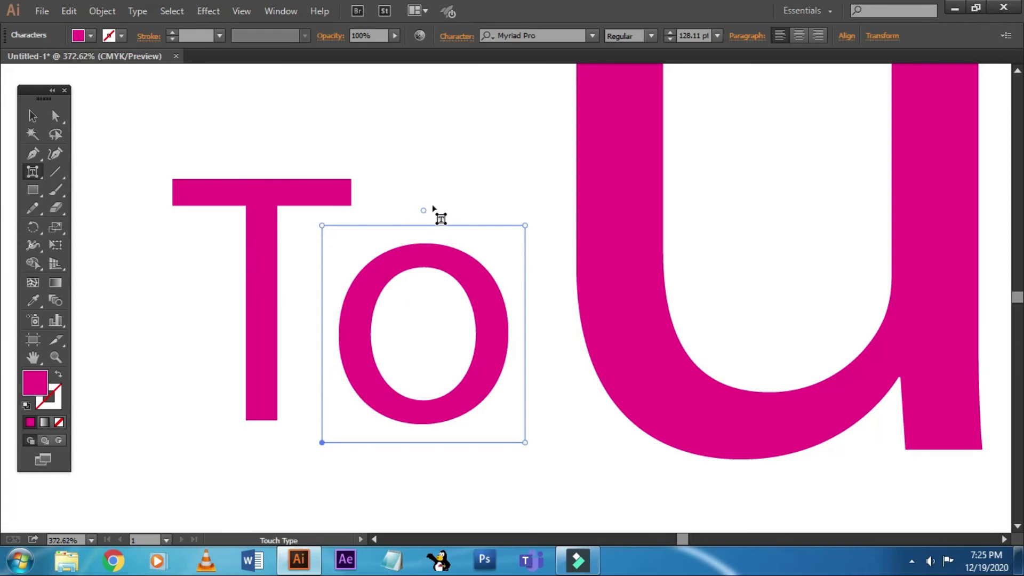
drag(424, 211, 513, 213)
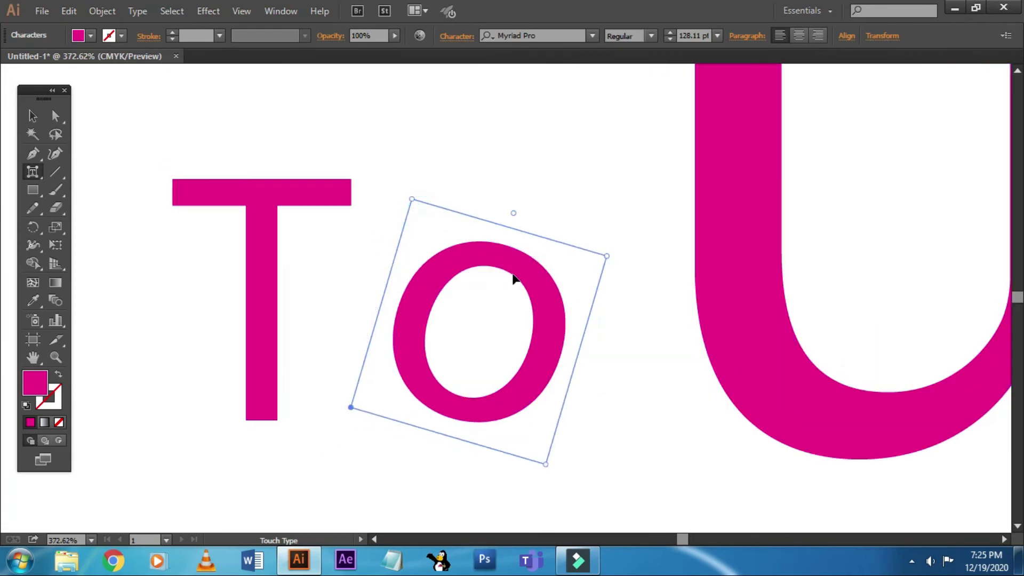
key(ctrl+z)
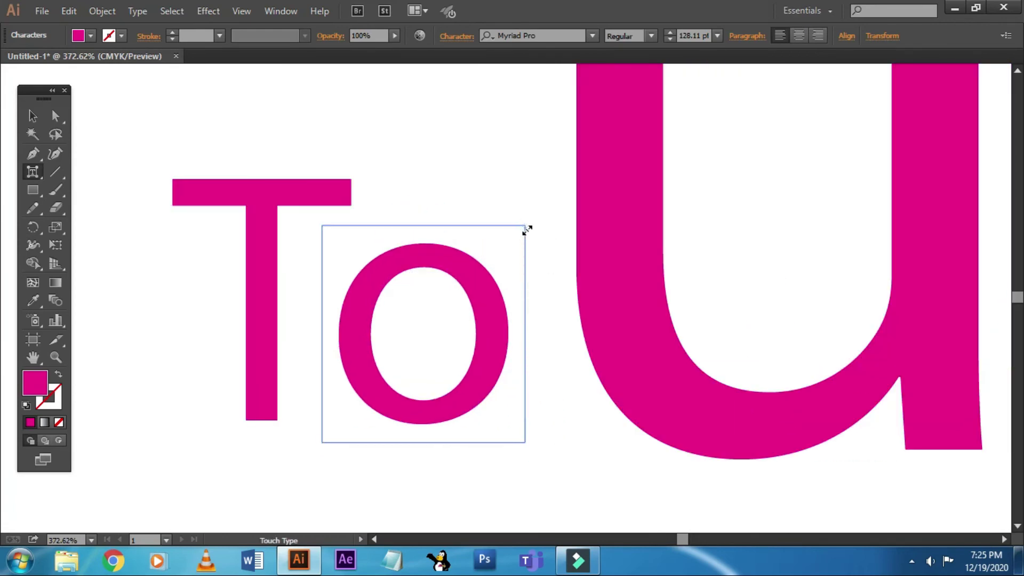
drag(525, 226, 695, 120)
key(ctrl+z)
mouse_move(525, 442)
mouse_down()
mouse_move(442, 447)
mouse_move(566, 443)
mouse_up()
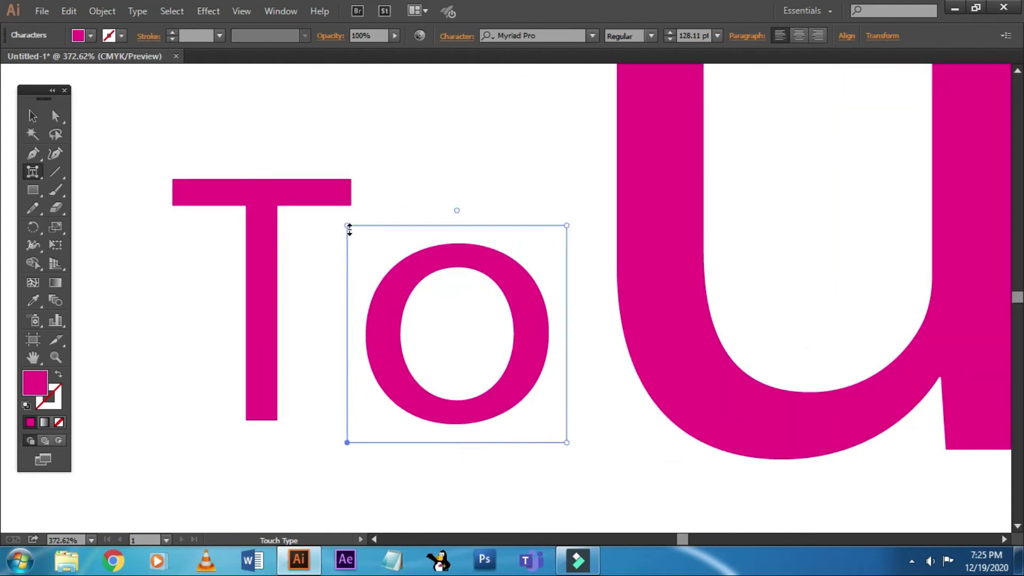
drag(347, 225, 371, 317)
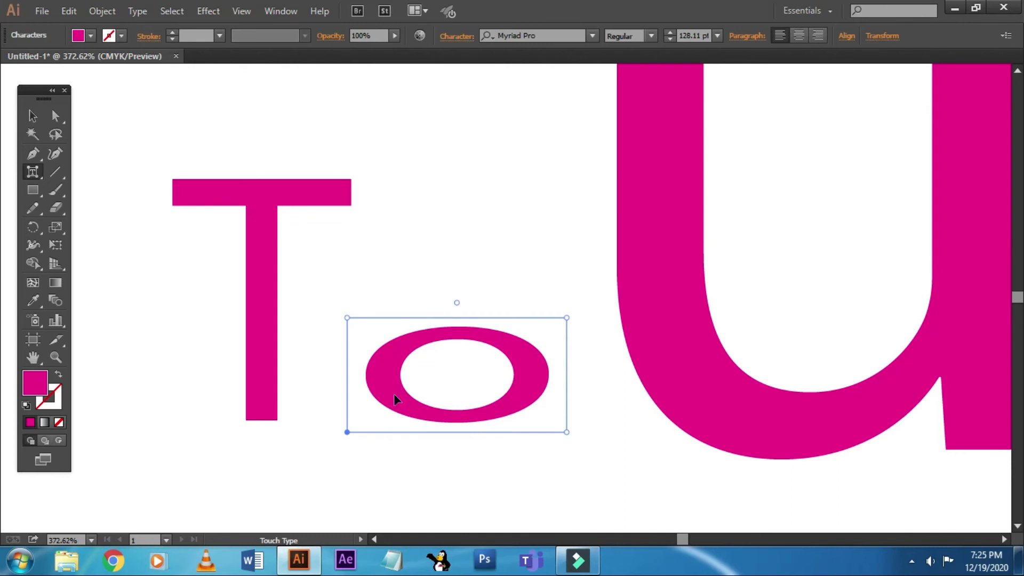
Step: Place the flattened o over the T's stem and zoom out to view the word
drag(389, 393, 436, 276)
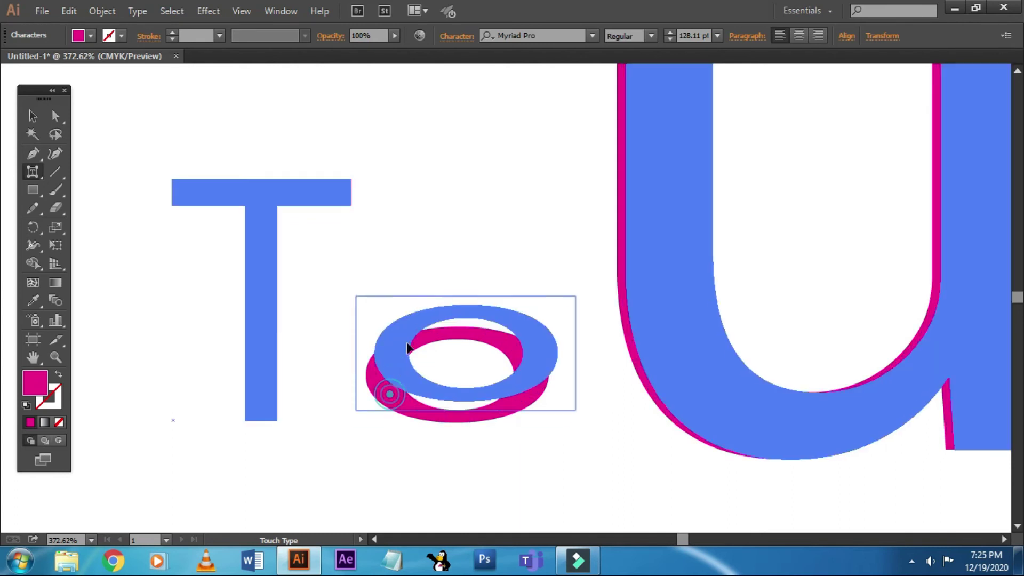
drag(564, 284, 414, 359)
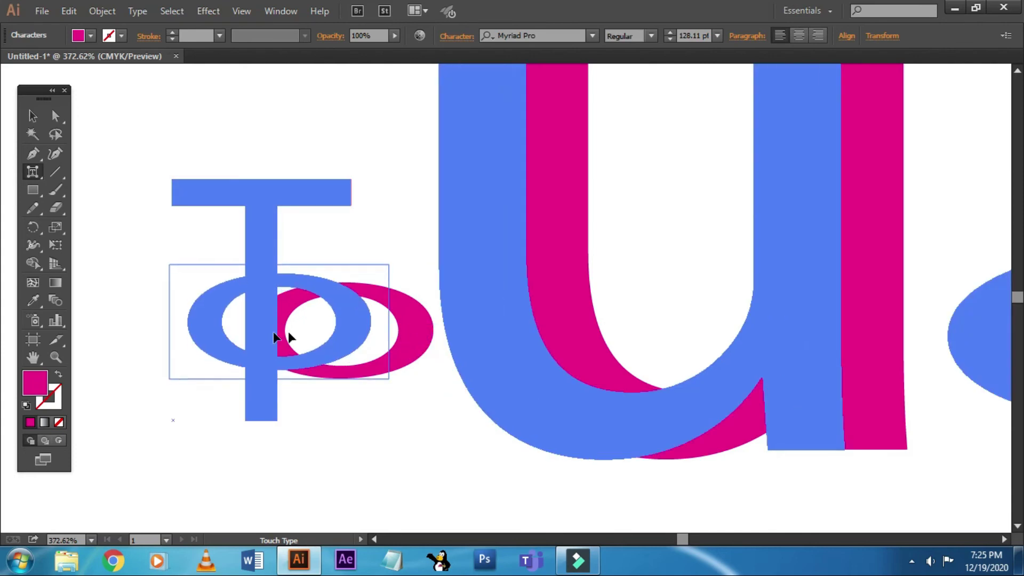
drag(332, 337, 273, 331)
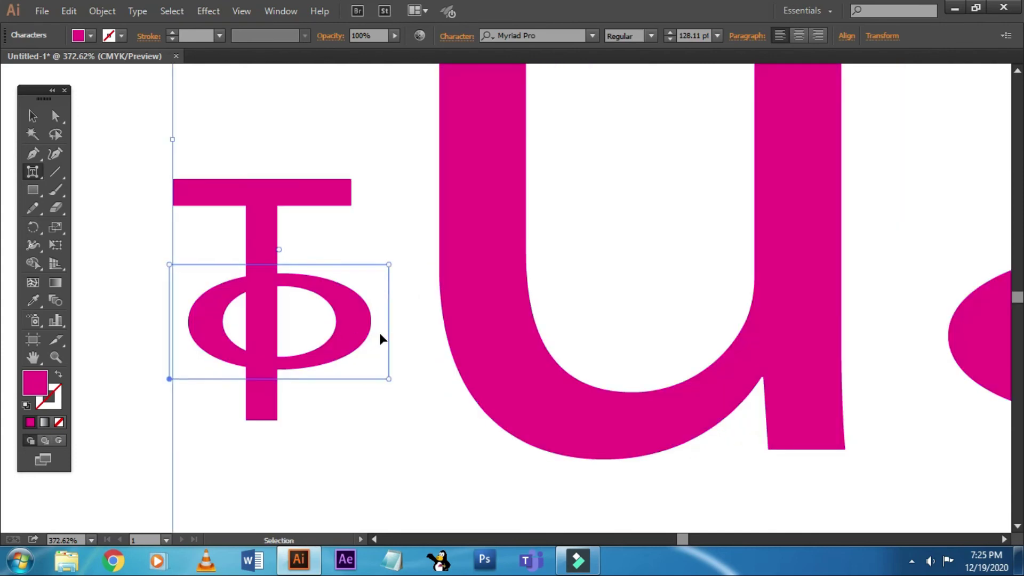
key(ctrl+minus)
key(ctrl+minus)
key(ctrl+minus)
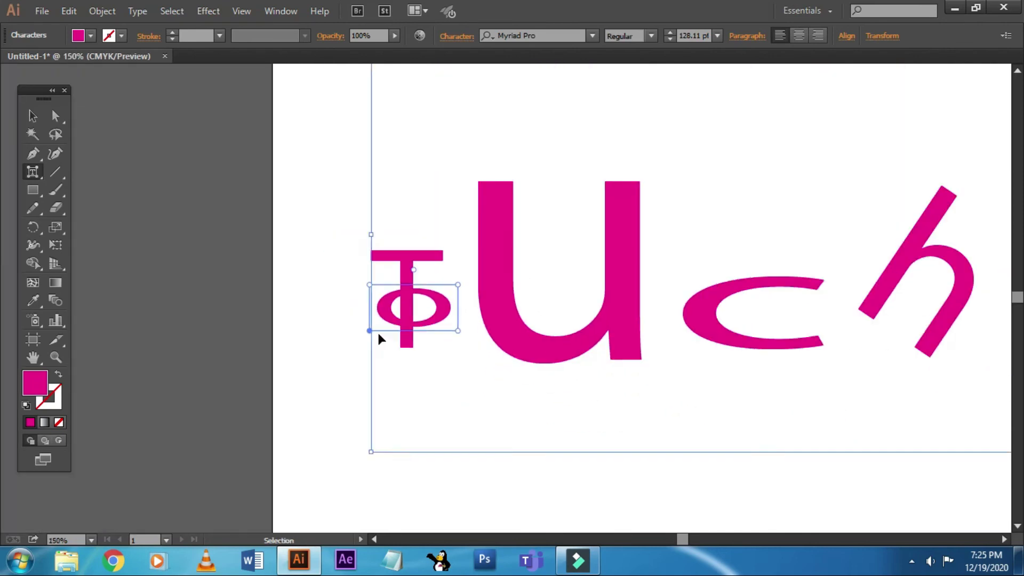
key(ctrl+minus)
key(ctrl+minus)
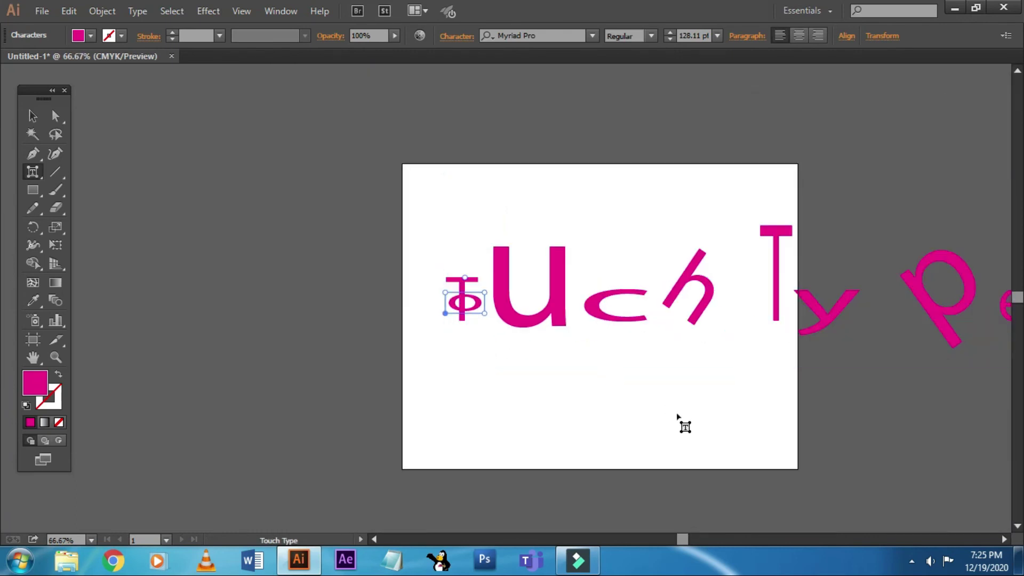
Step: Zoom out to 66.67%, pan to show all the lettering, and select the Touch Type object
click(679, 417)
click(33, 115)
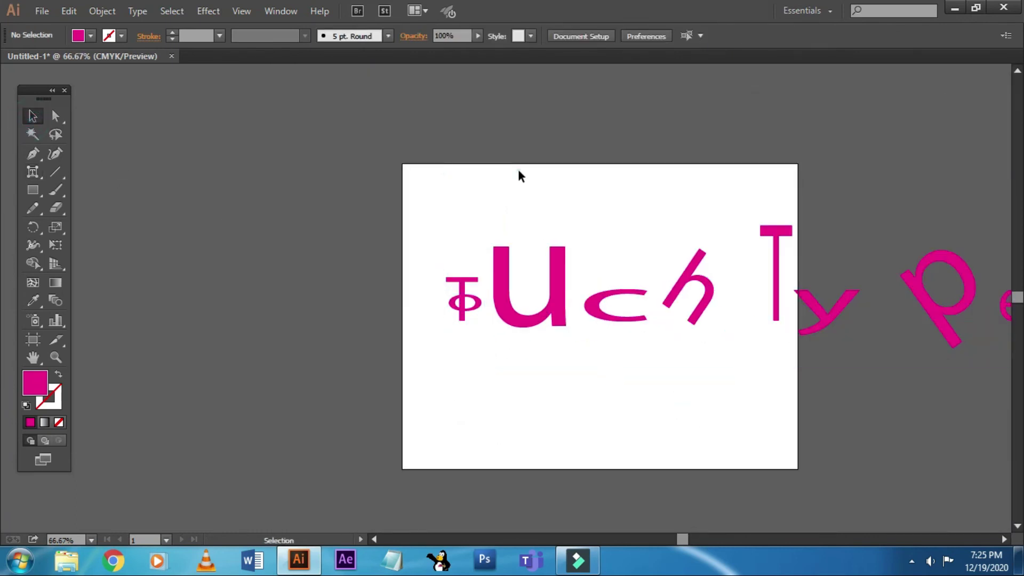
drag(704, 202, 472, 204)
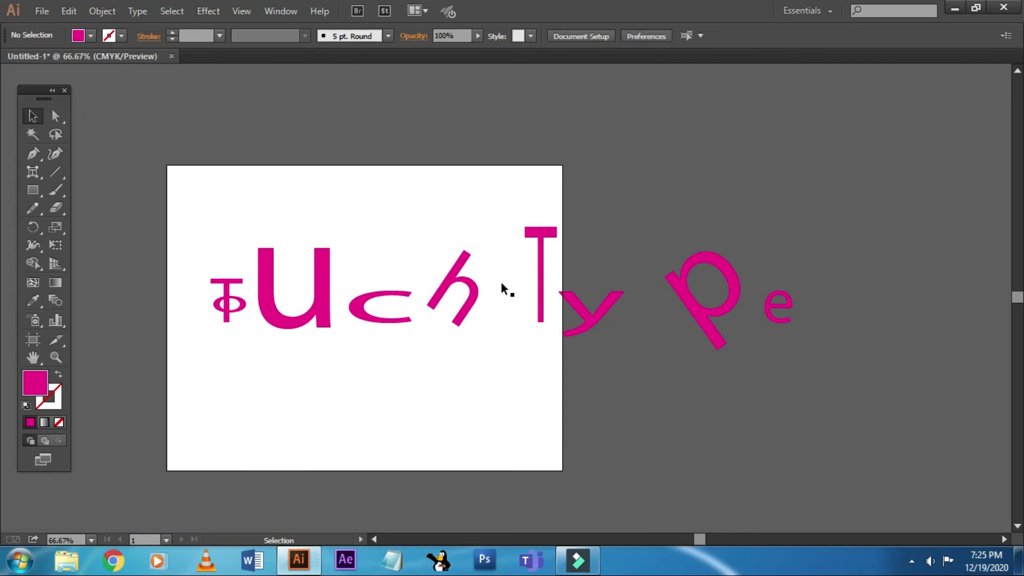
click(321, 315)
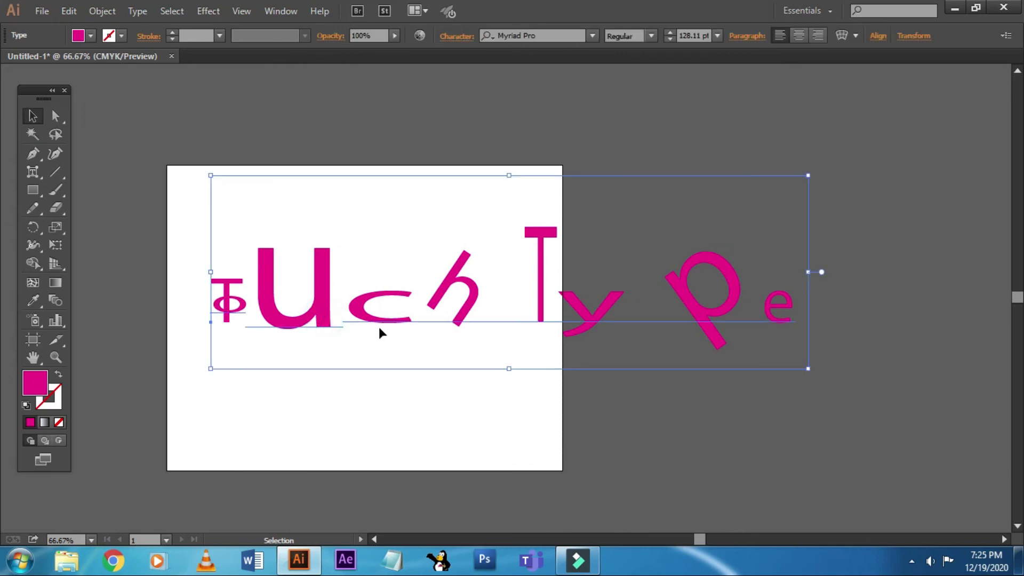